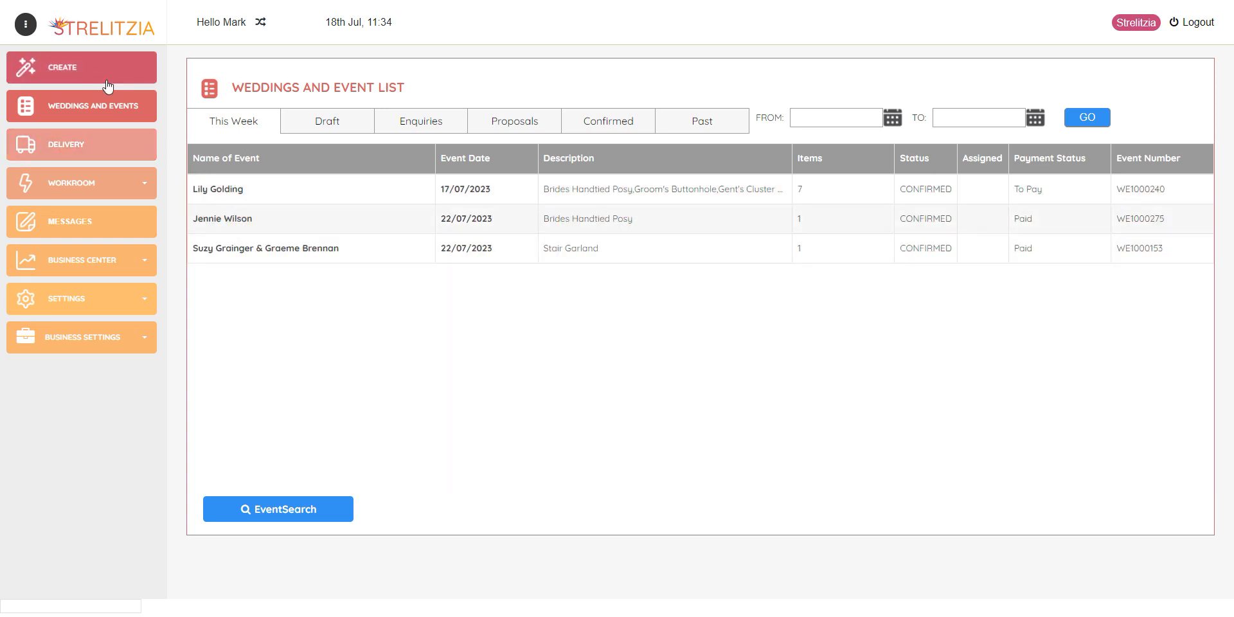
Start a new event, opening a Wedding draft form with event ID WE1000293
left_click(70, 75)
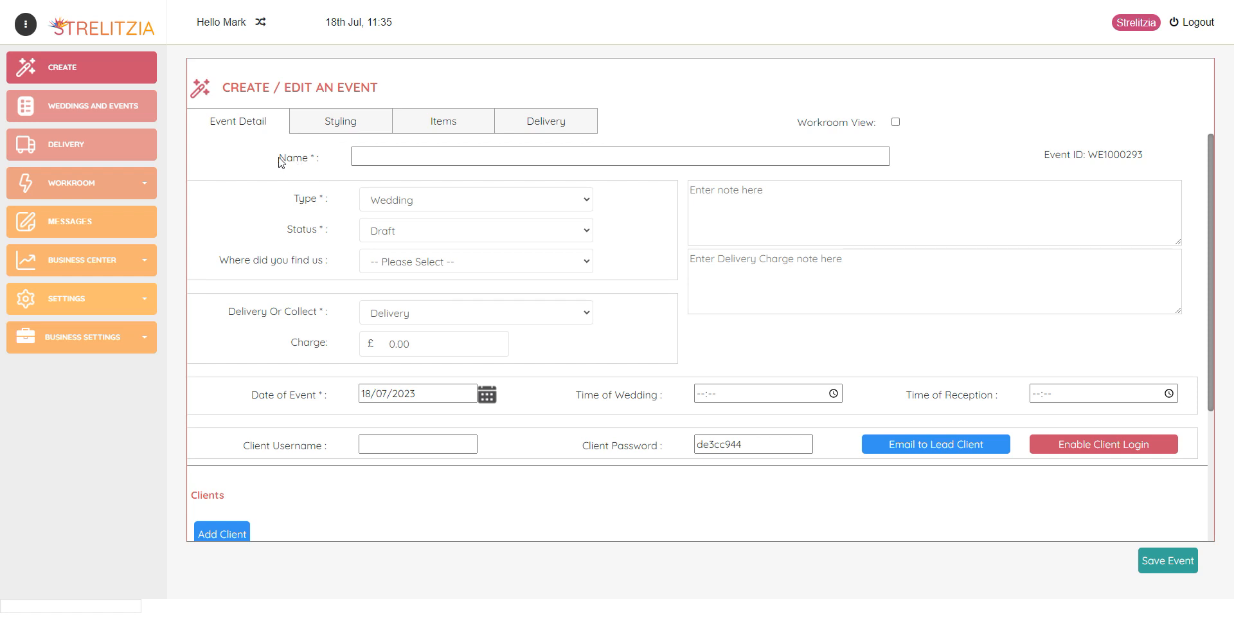
Enter the couple's names as the event name and keep the type as Wedding
left_click(386, 159)
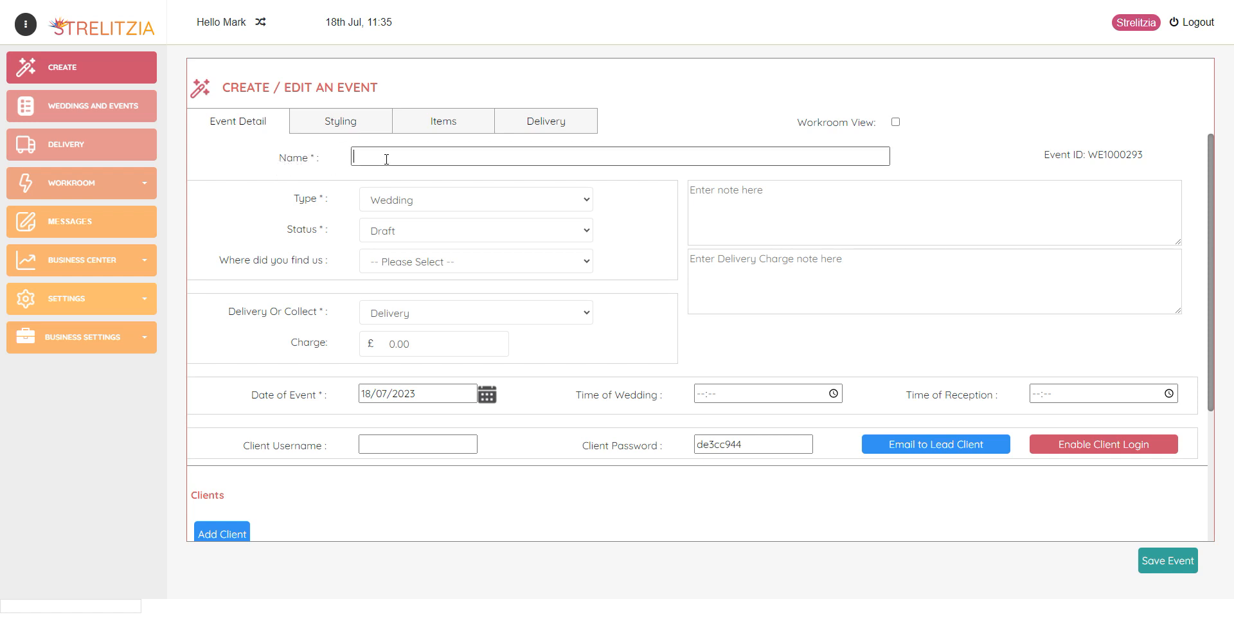
left_click(391, 201)
left_click(391, 219)
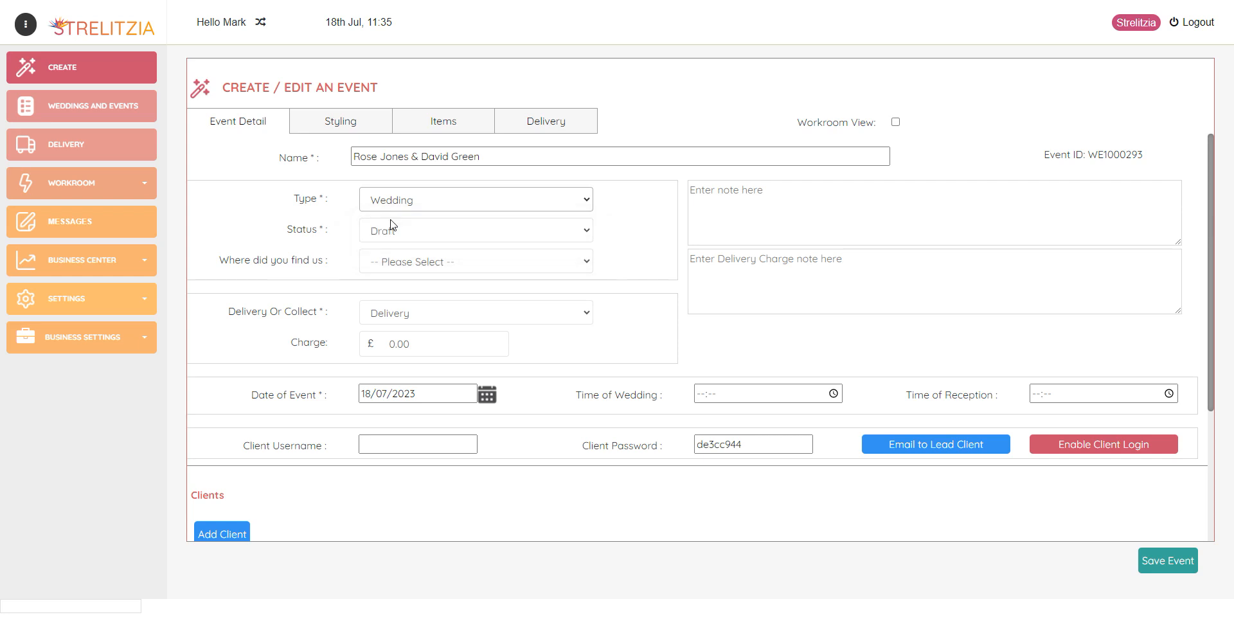
Set status to Proposal and source to Flowers By Nattrass Website, leaving delivery at £0.00
left_click(377, 232)
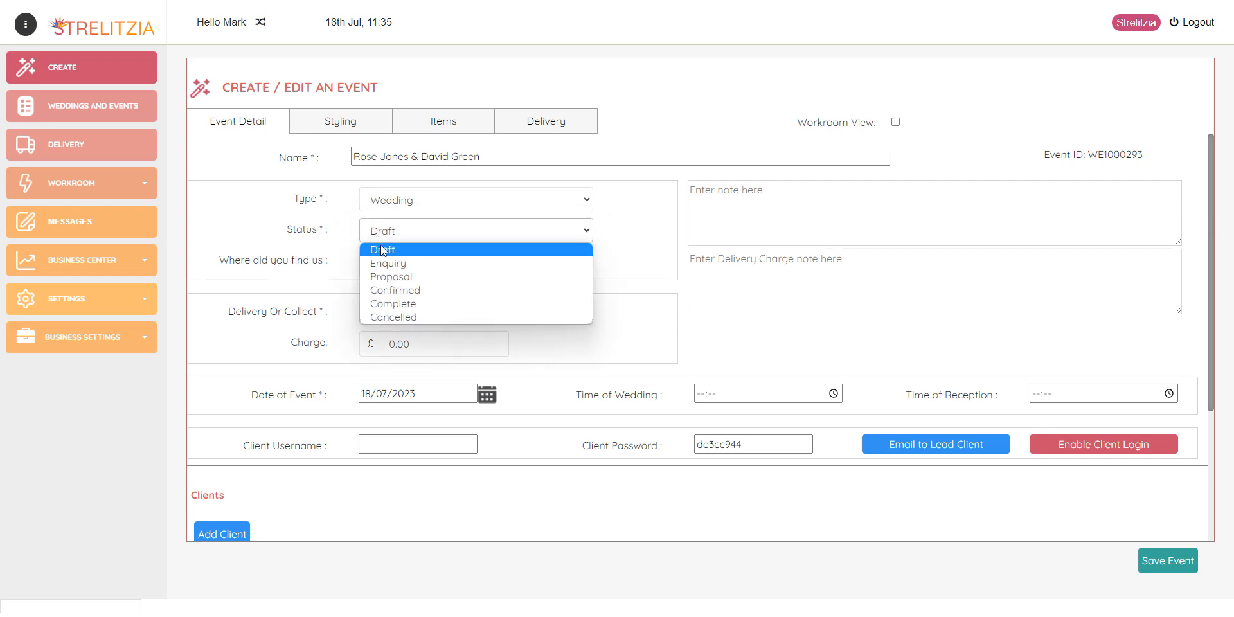
left_click(392, 276)
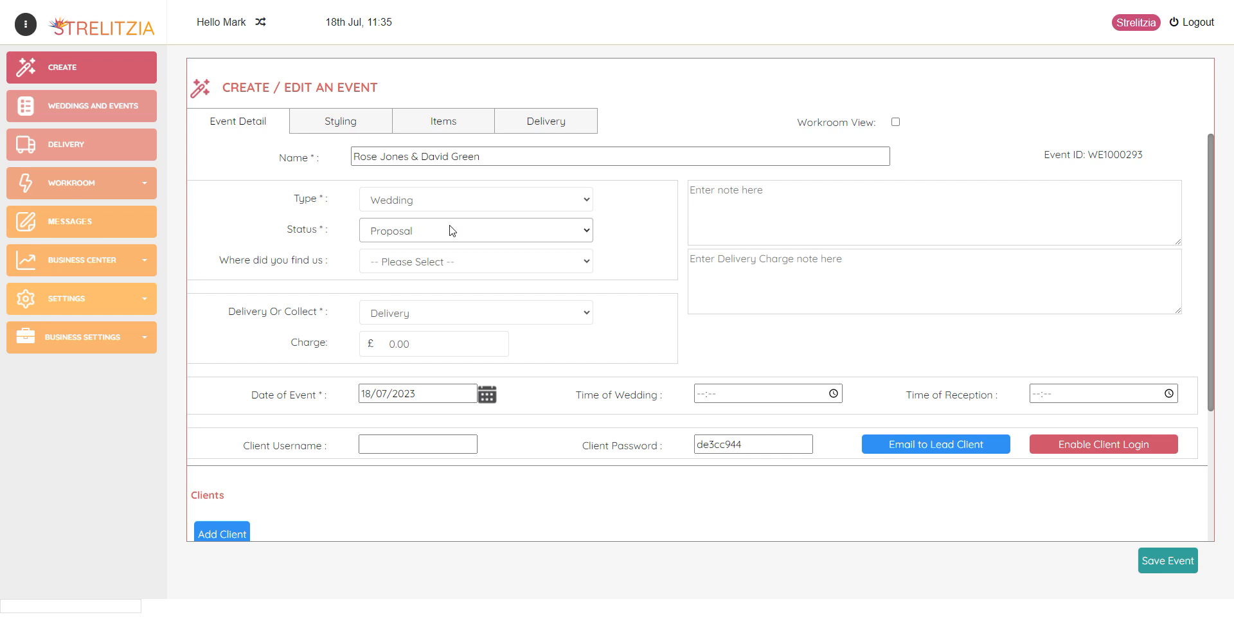
left_click(411, 264)
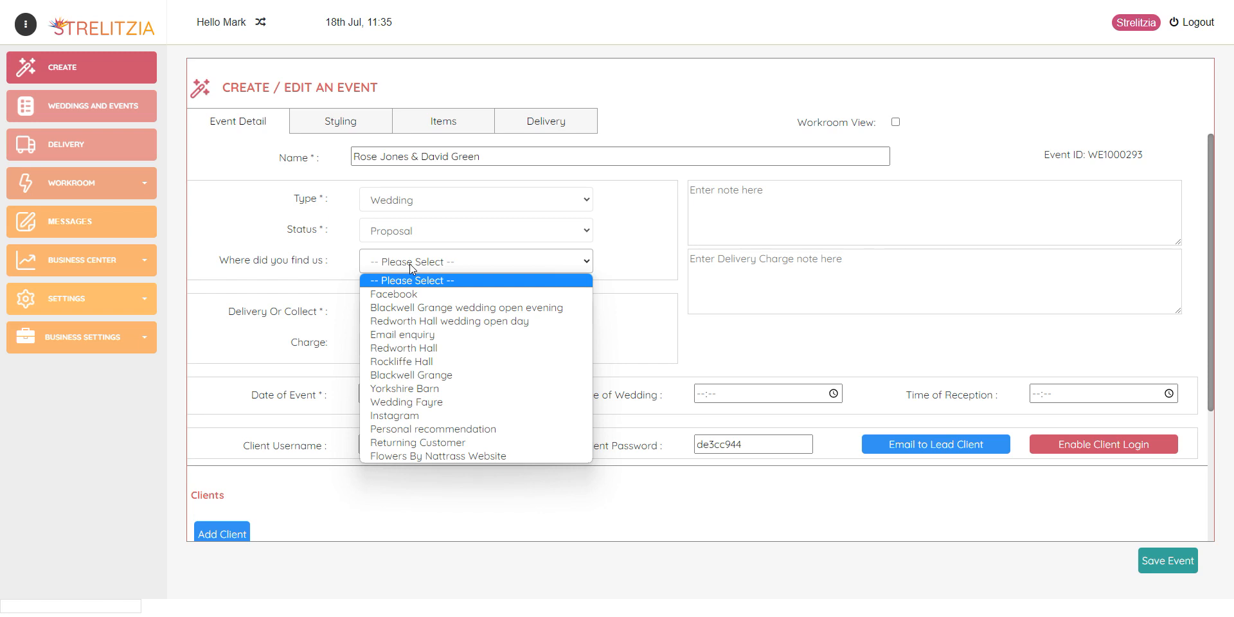
left_click(445, 455)
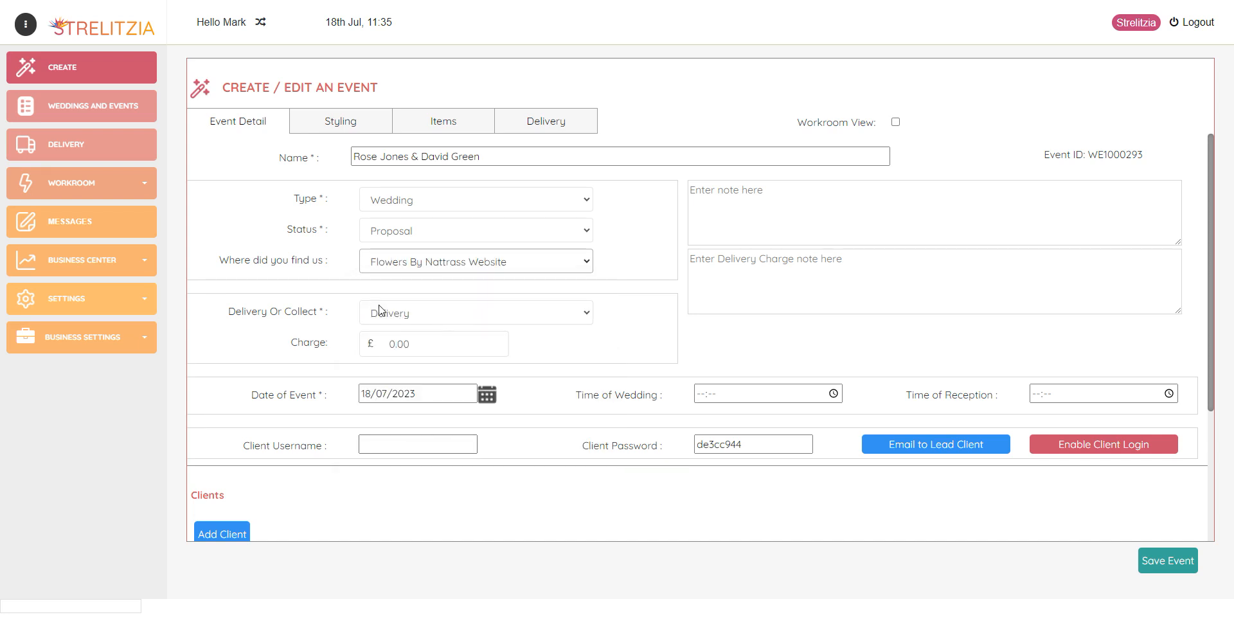
left_click(432, 339)
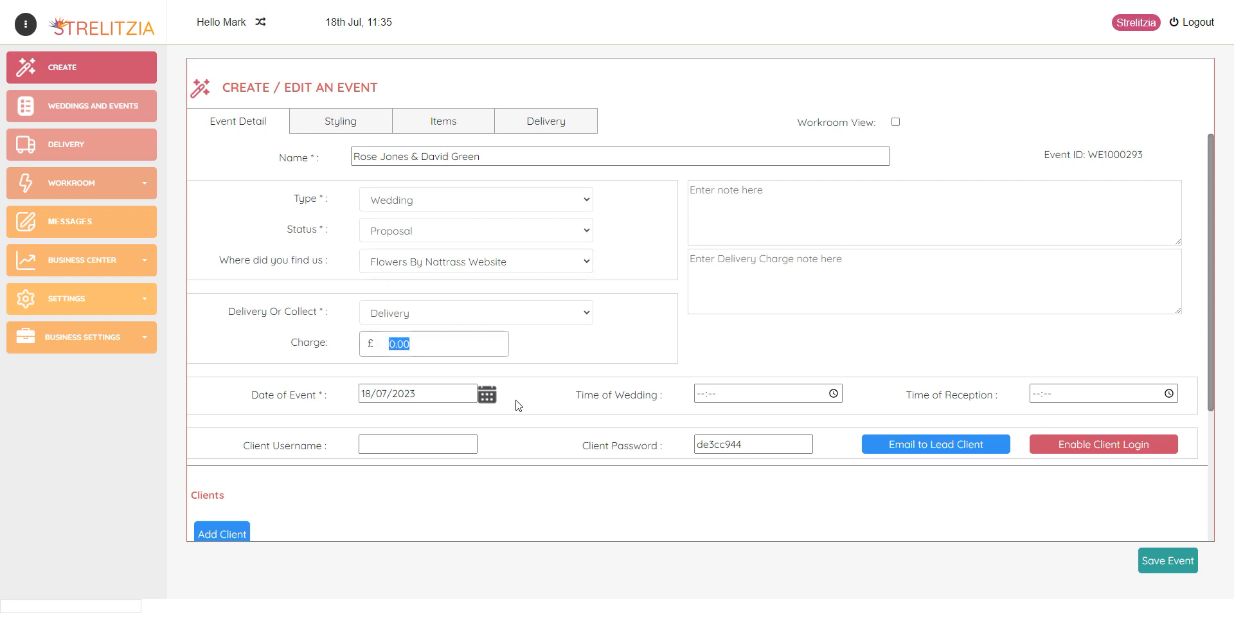
left_click(584, 336)
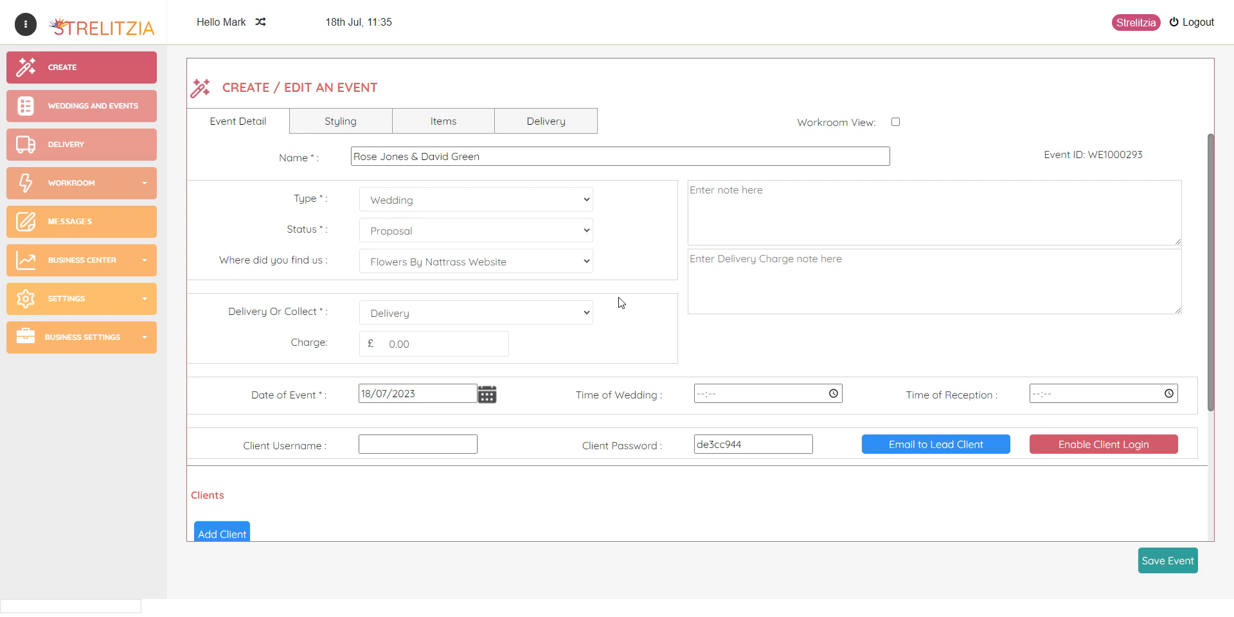
Pick 21 July 2023 as the event date, with wedding at 12:00 and reception at 14:00
scroll(617, 302, "down", 1)
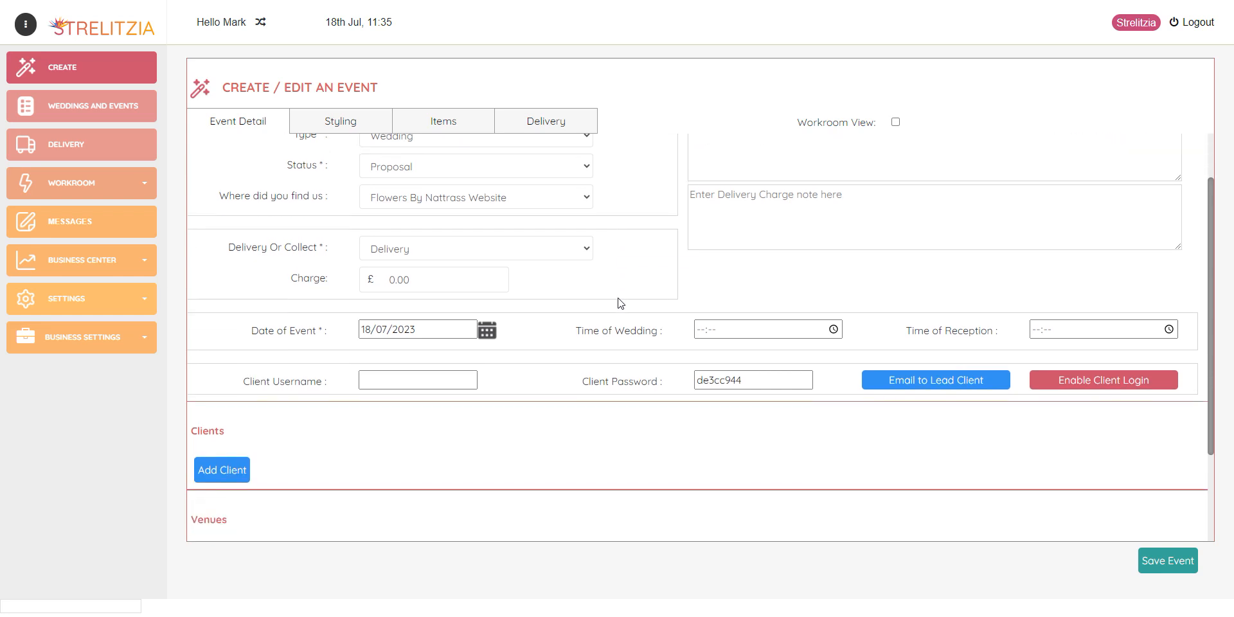
left_click(426, 328)
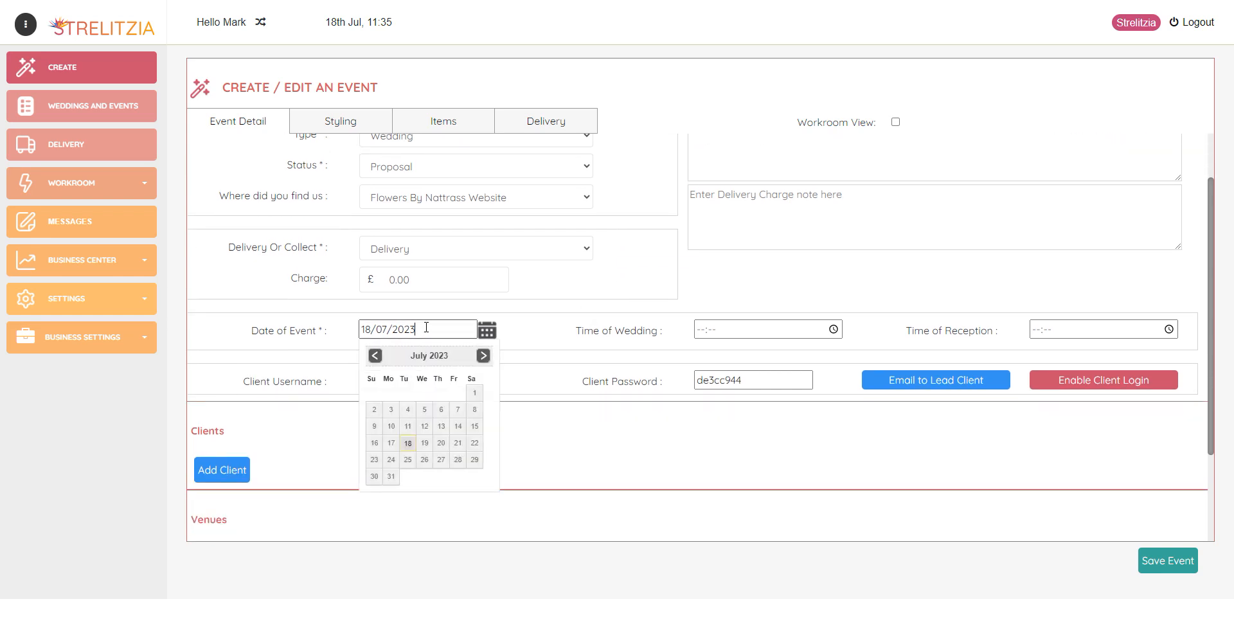
left_click(457, 446)
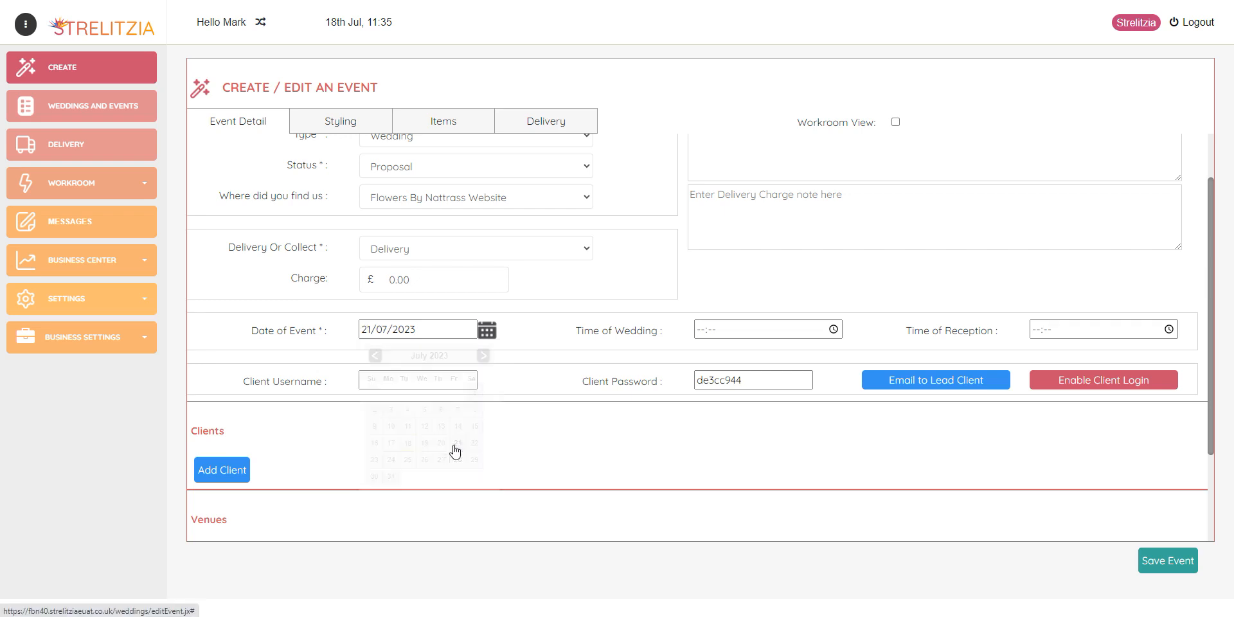
left_click(700, 330)
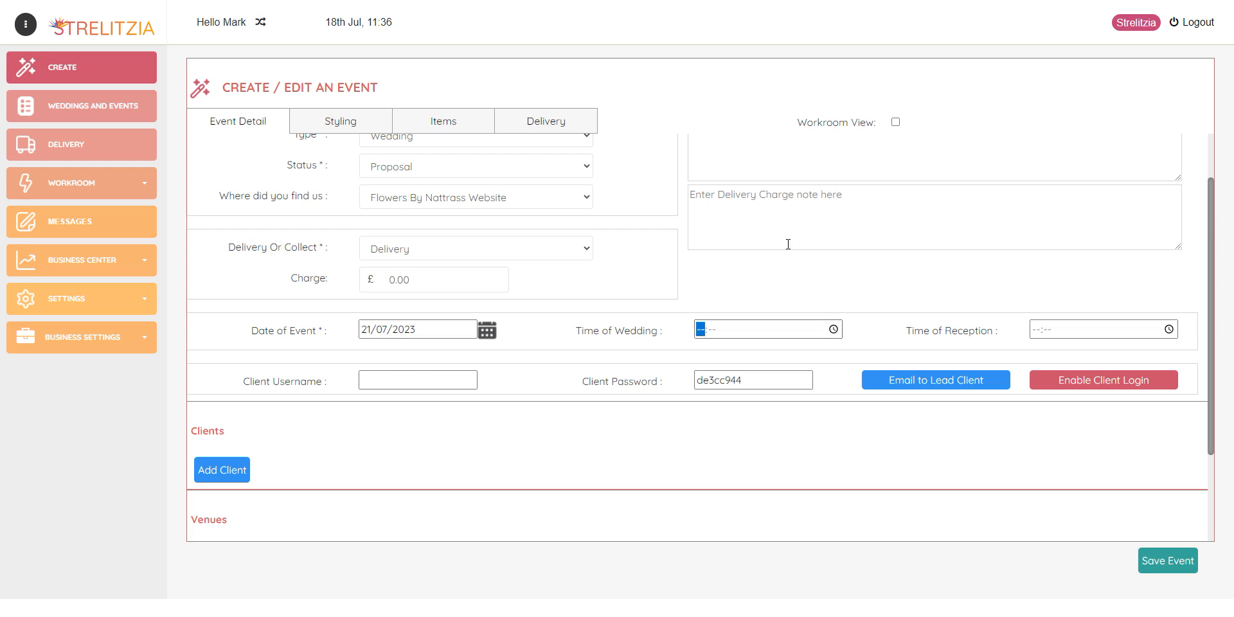
type("12:00")
left_click(1036, 330)
type("1400")
scroll(561, 385, "down", 1)
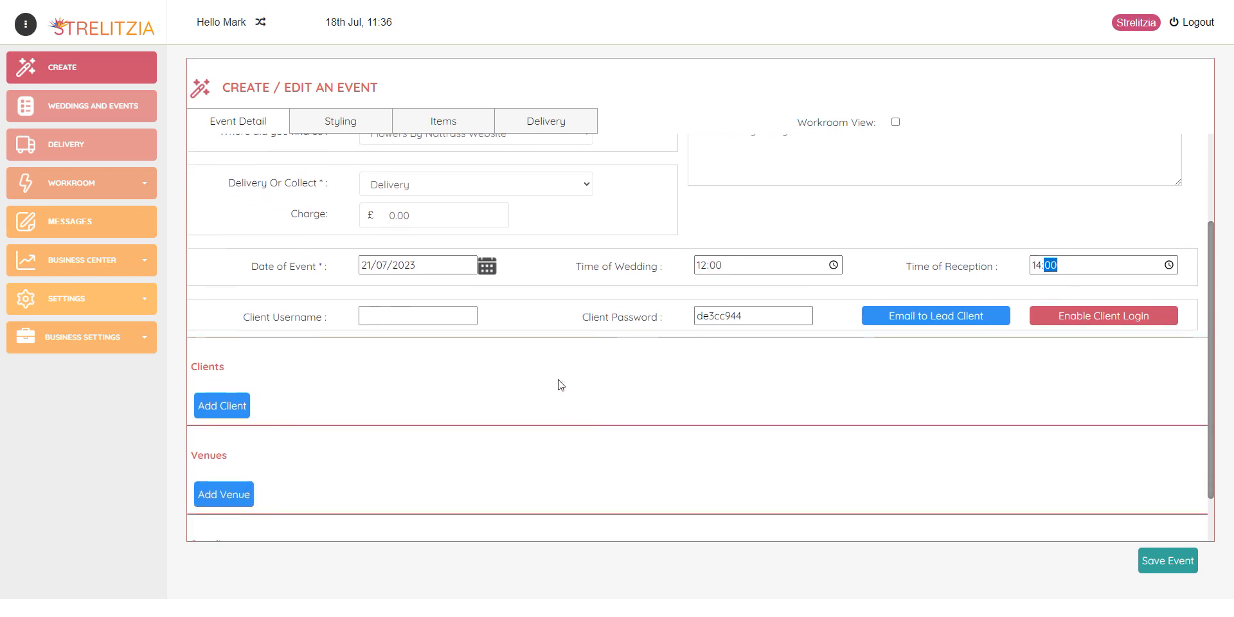
scroll(260, 402, "down", 1)
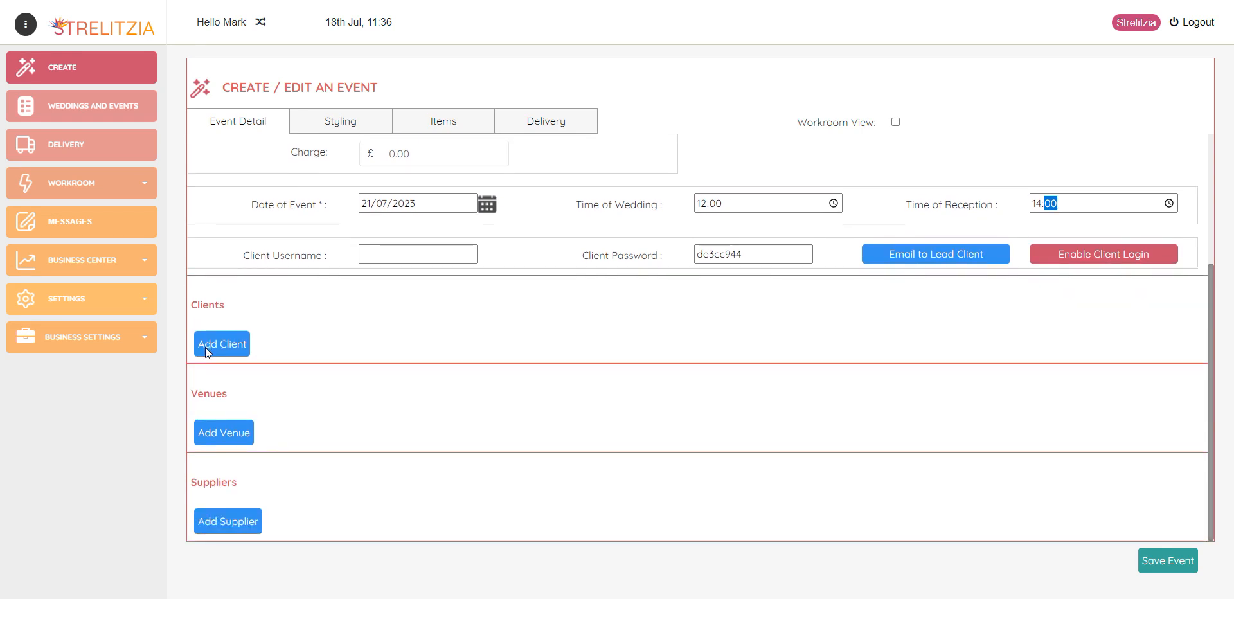
Add a client with the bride's name, contact number and e-mail, marked as lead contact
left_click(241, 347)
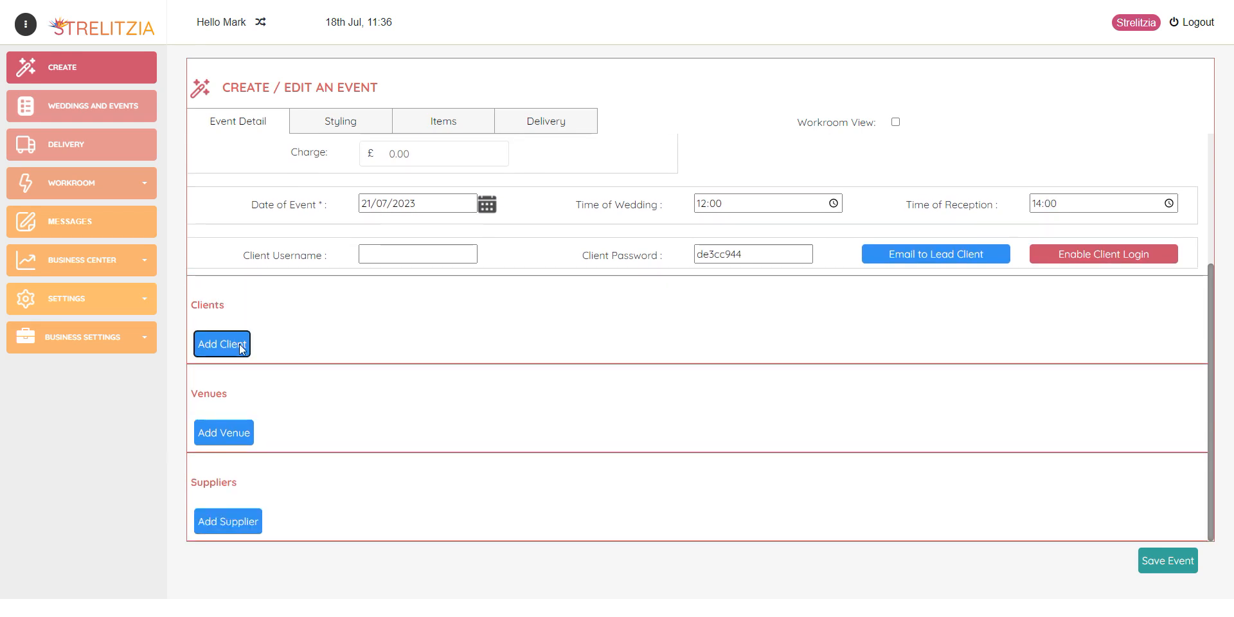
left_click(401, 183)
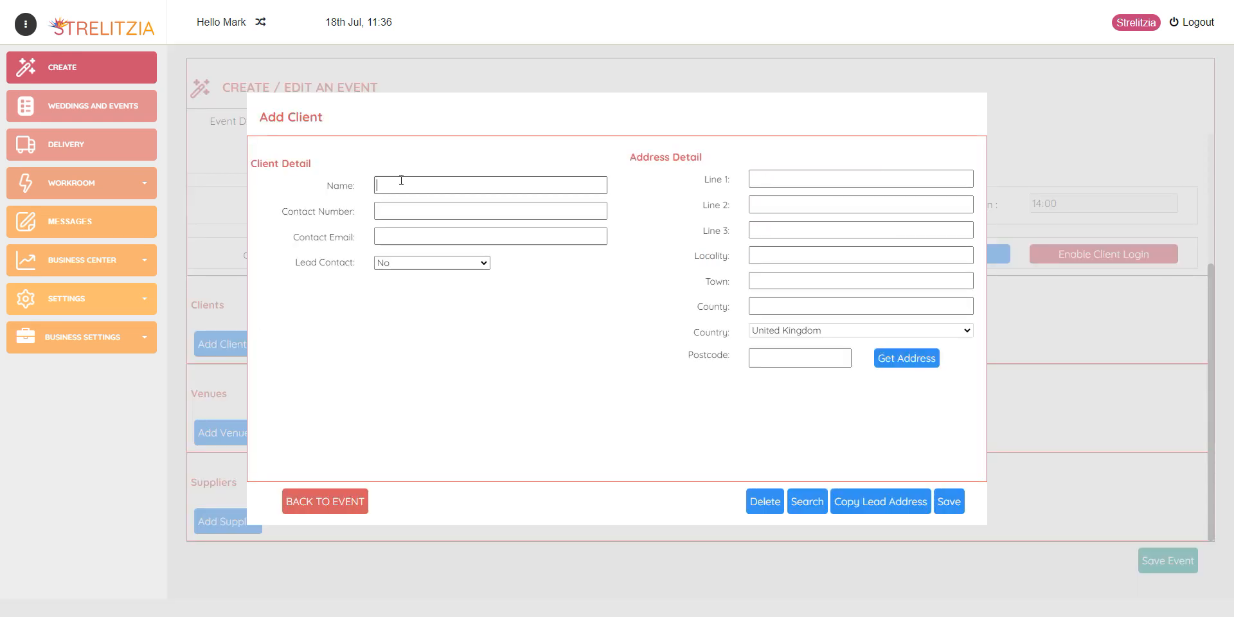
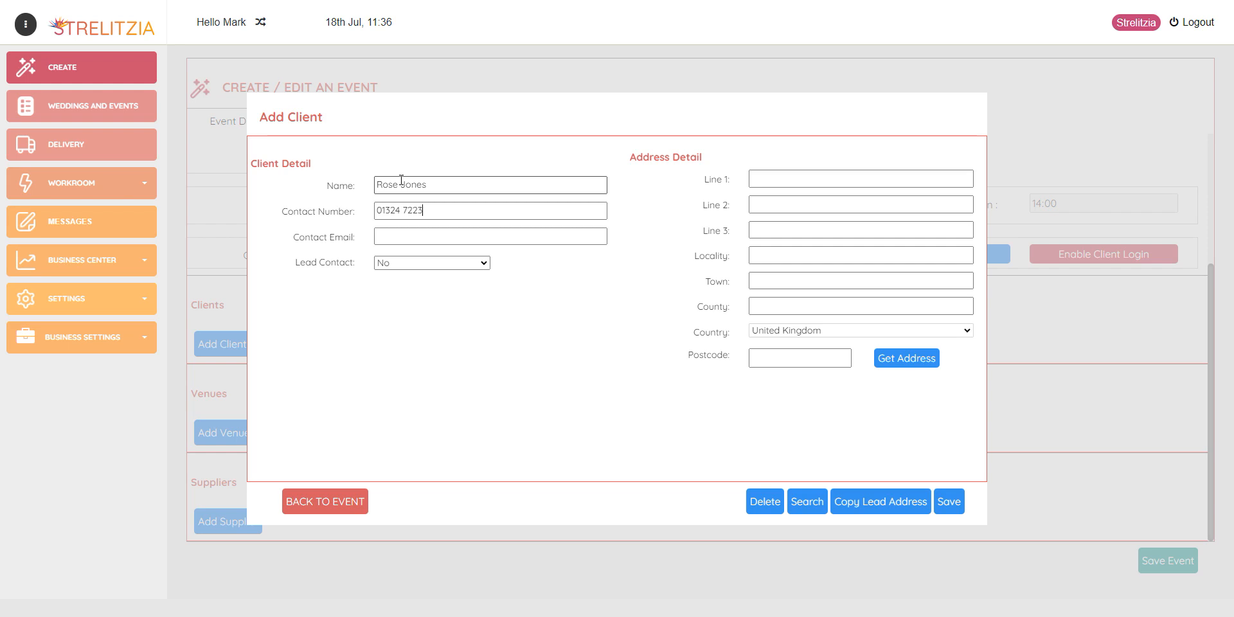
left_click(395, 237)
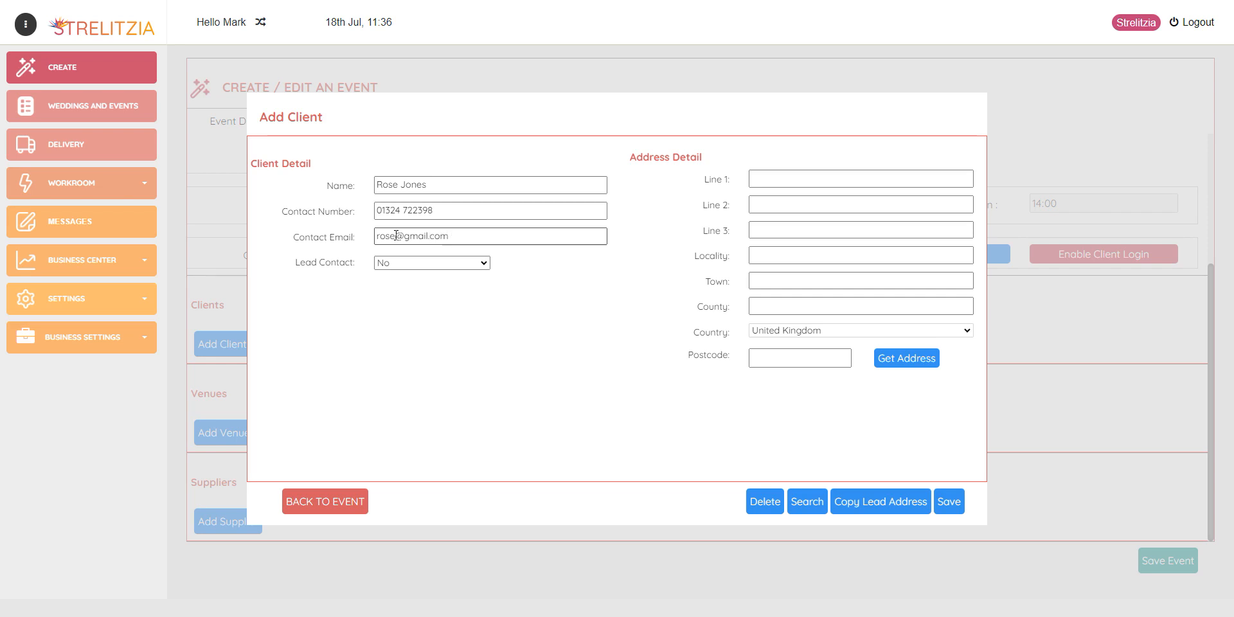
left_click(394, 262)
left_click(393, 277)
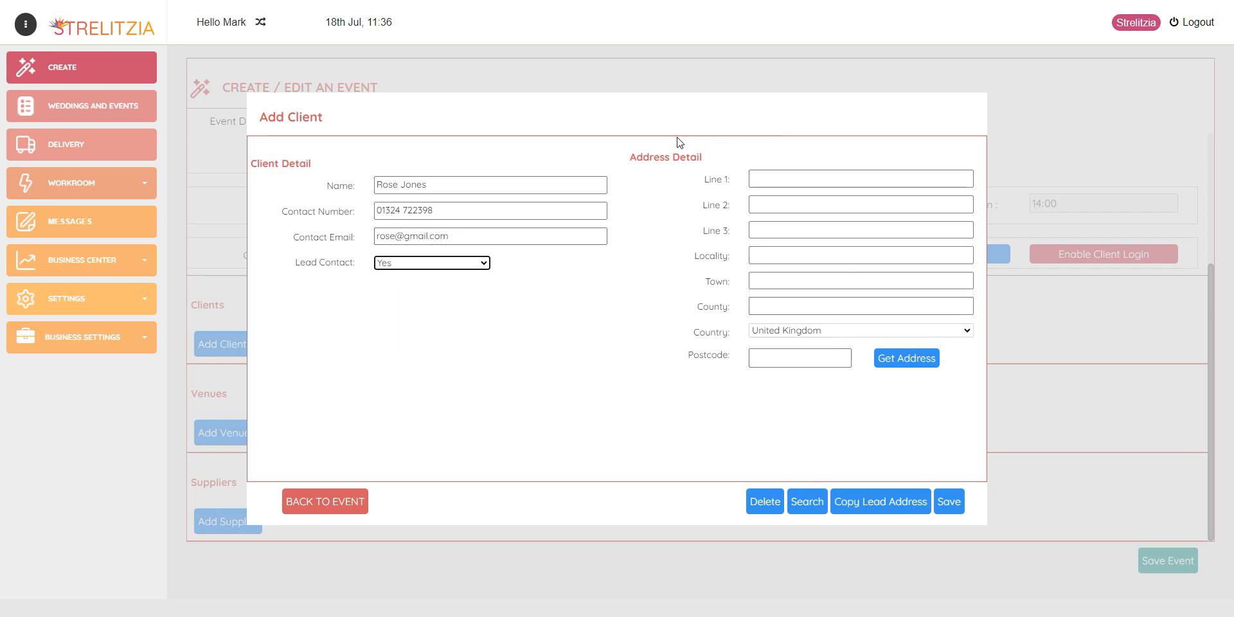
Look up the bride's address from her postcode and save the client
left_click(771, 360)
type("DL2 2JD")
left_click(906, 361)
scroll(800, 419, "down", 2)
left_click(793, 424)
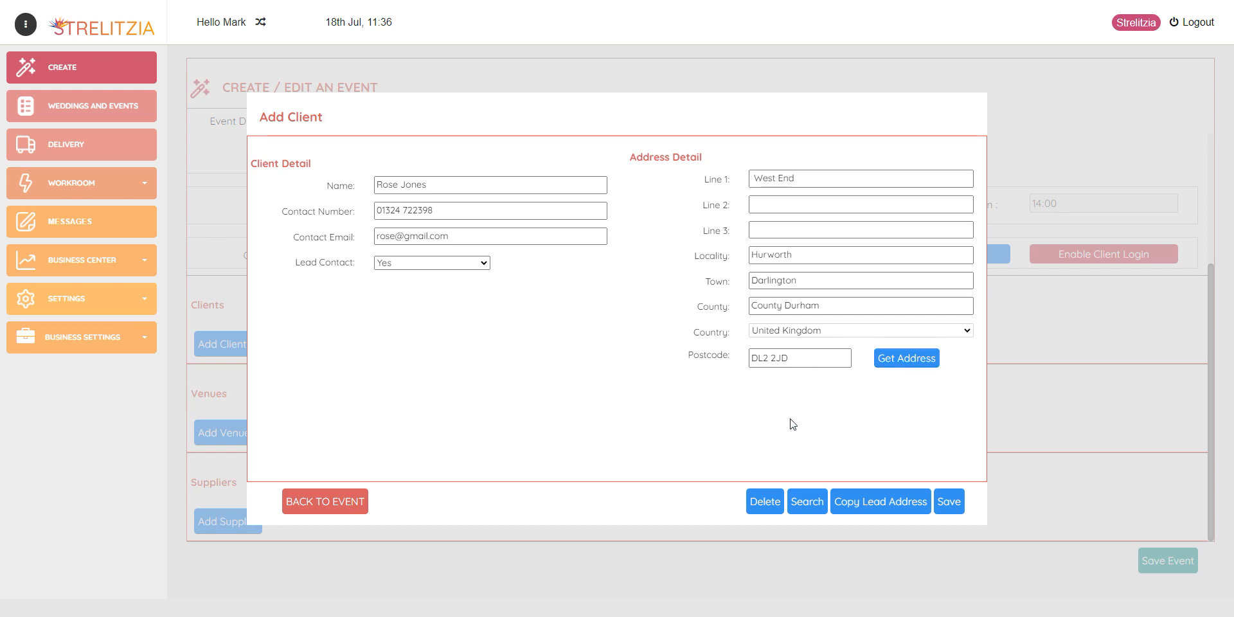
left_click(949, 507)
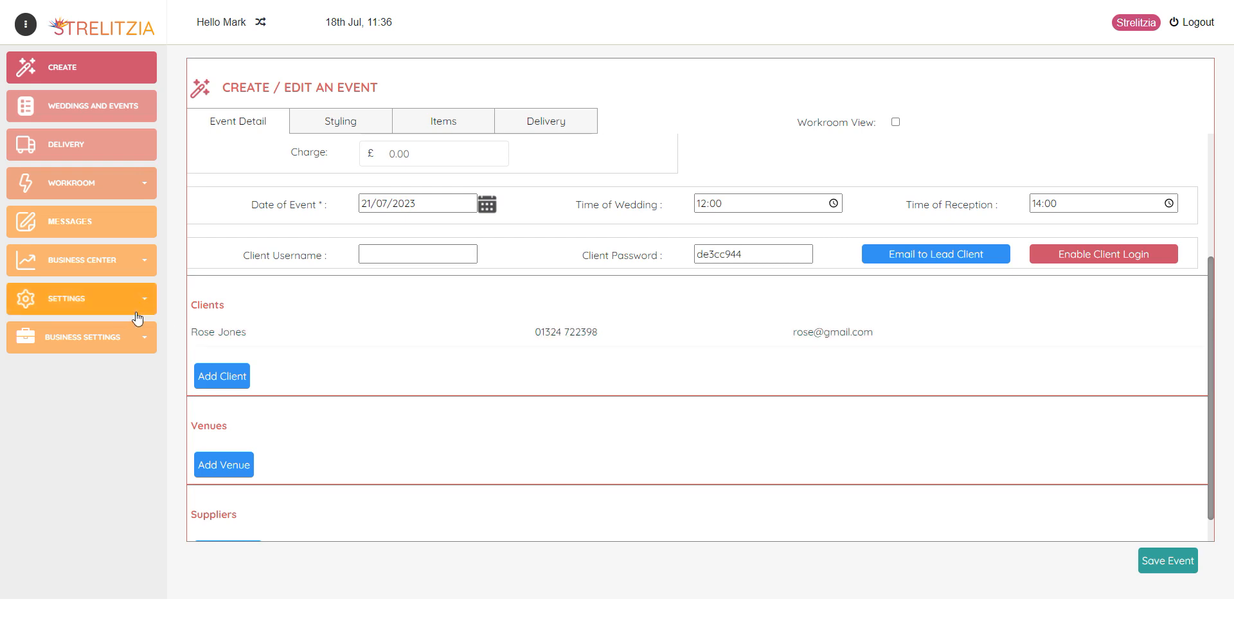
Save the groom as a client with his name, e-mail, contact number and the copied lead address
scroll(503, 341, "up", 3)
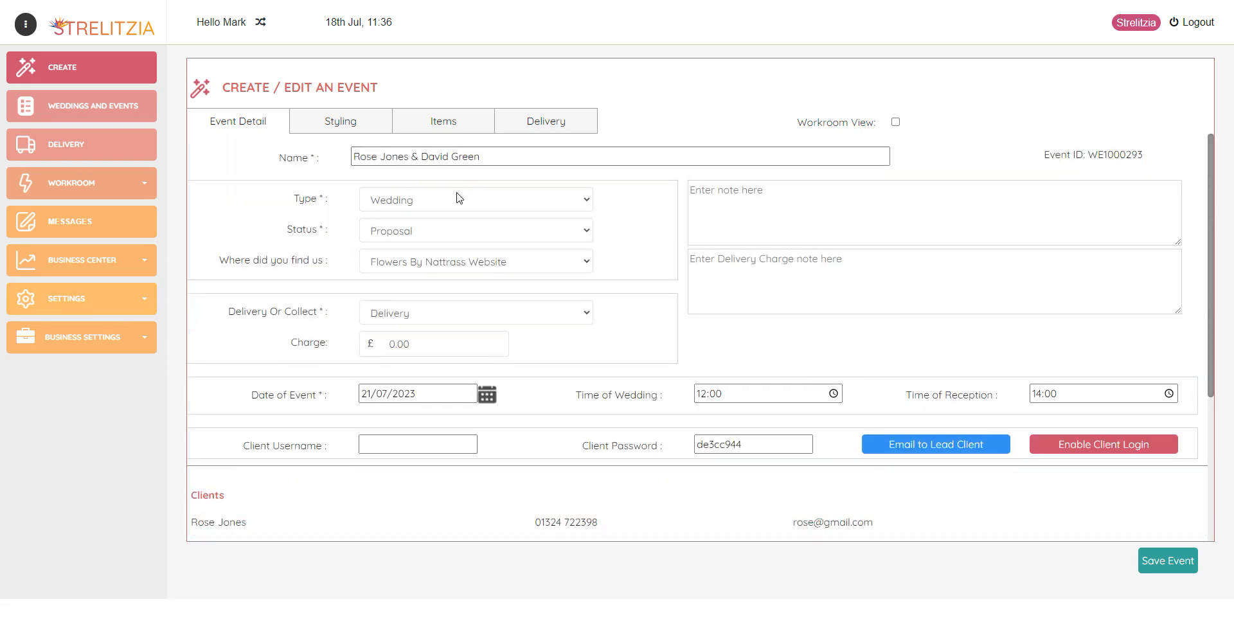
scroll(437, 244, "down", 3)
left_click(230, 348)
left_click(395, 183)
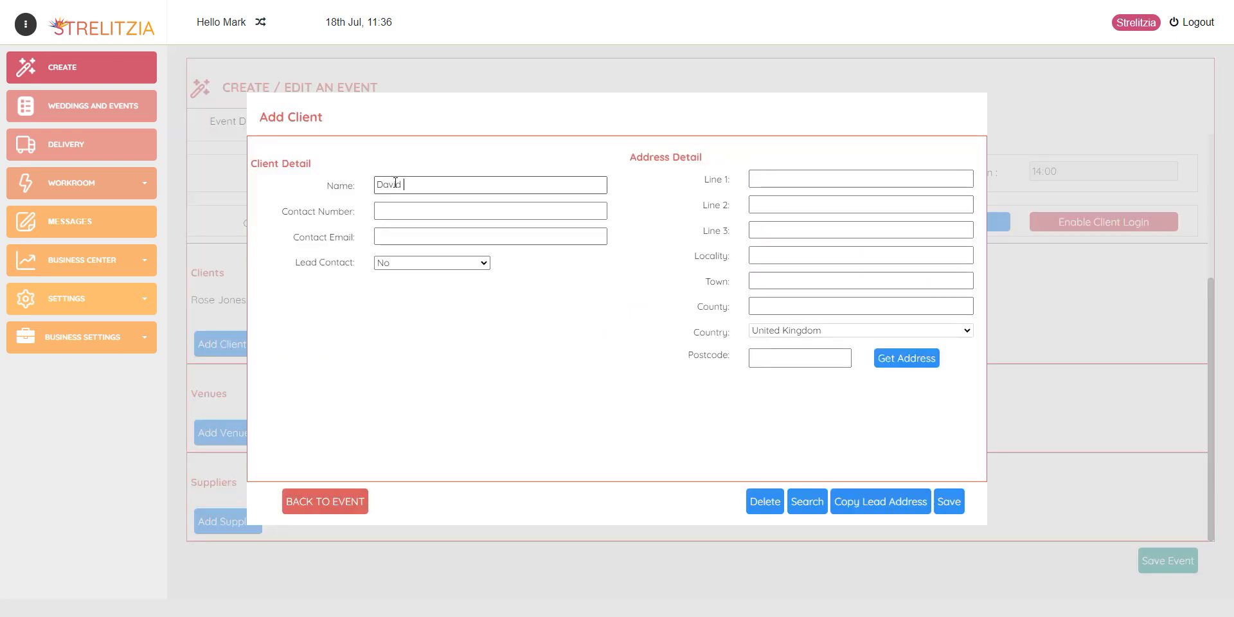
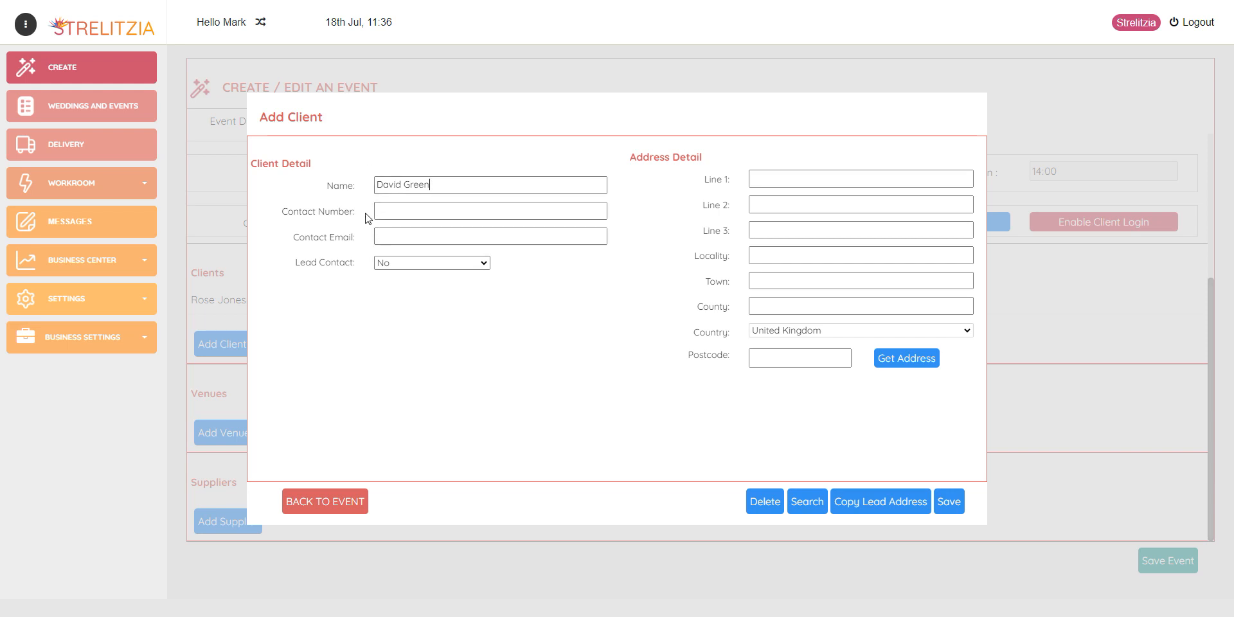
left_click(393, 229)
left_click(413, 209)
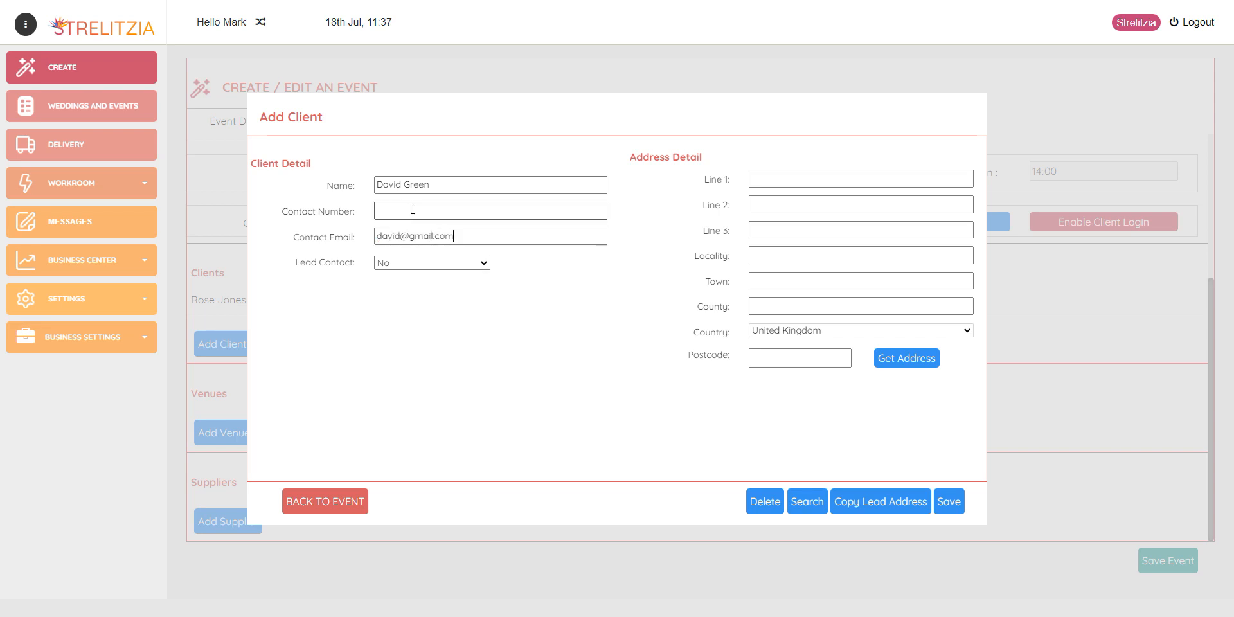
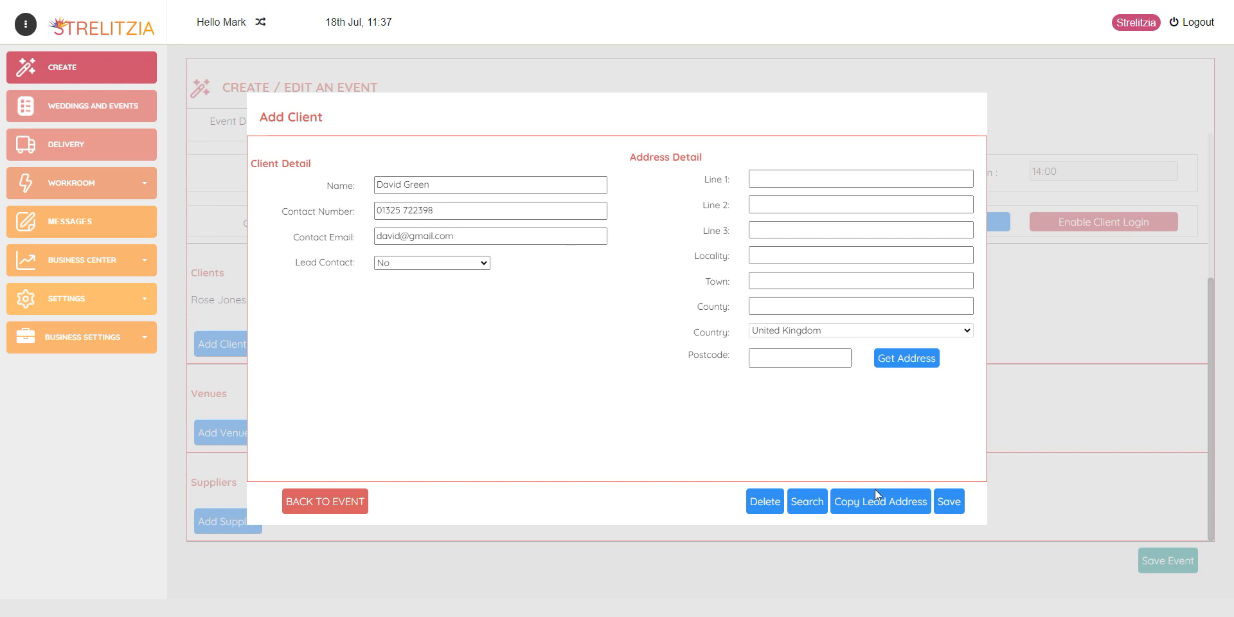
left_click(881, 503)
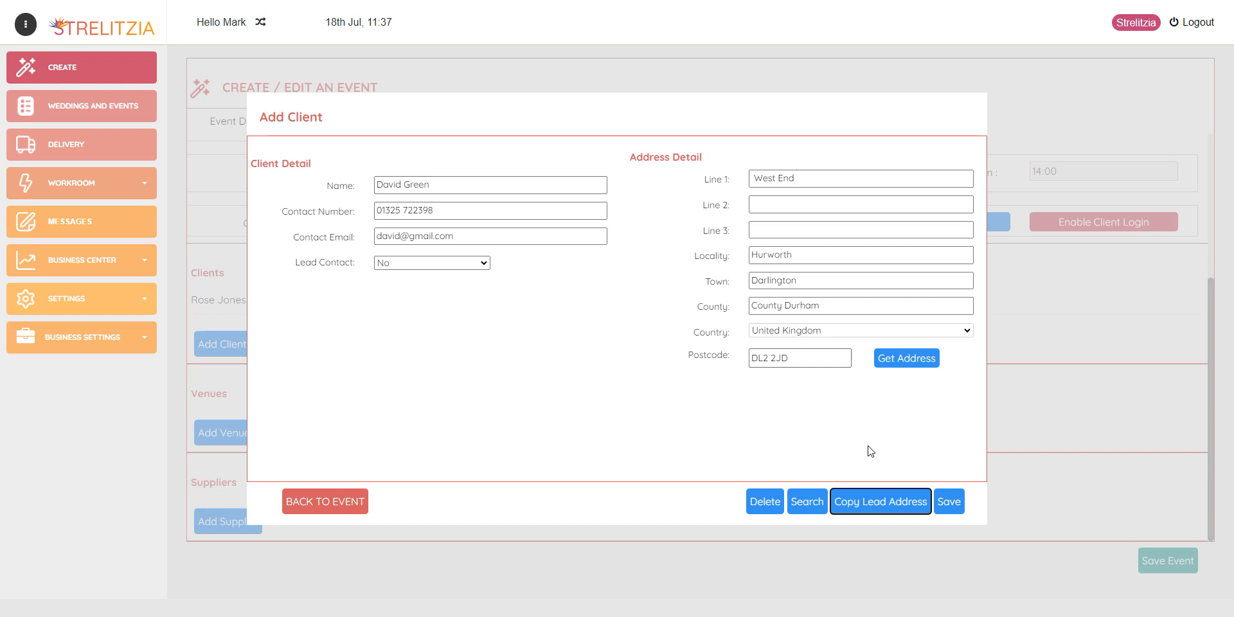
left_click(949, 502)
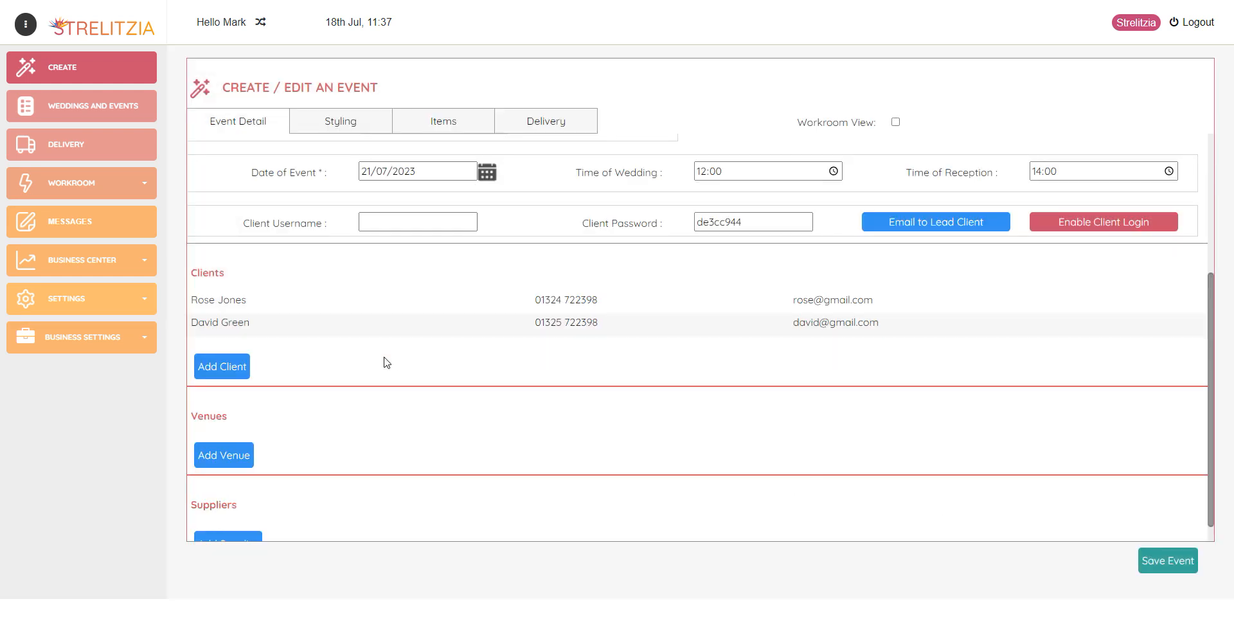
Select Redworth Hall Hotel from the available venues and add it to the event
left_click(242, 459)
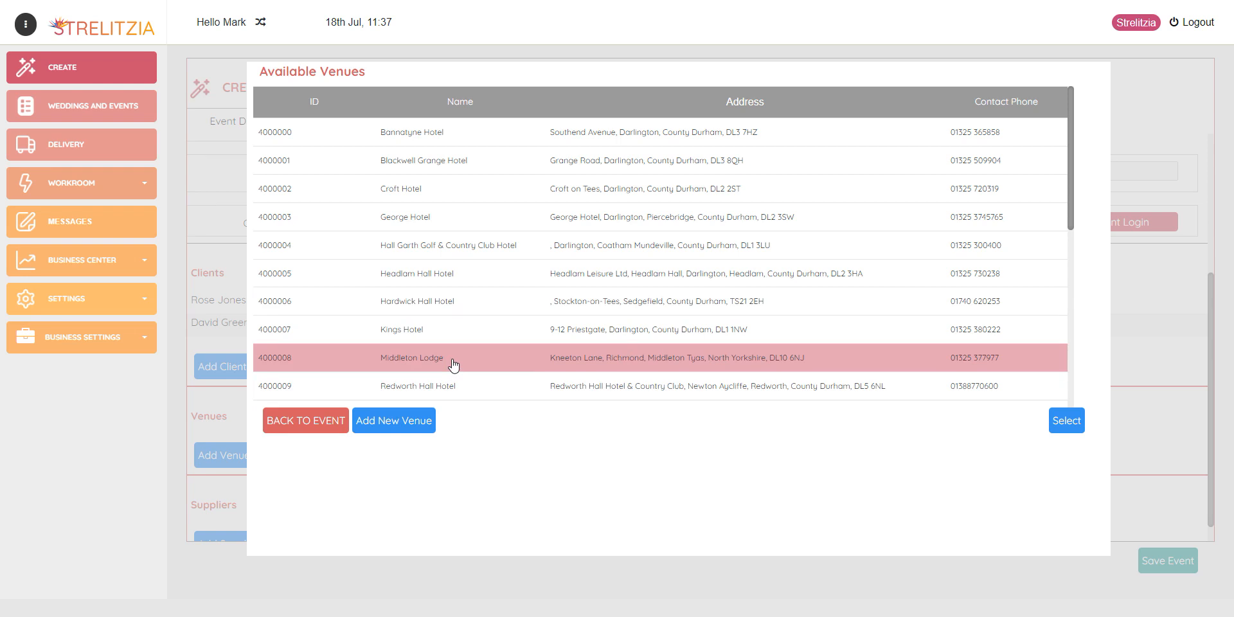
left_click(422, 393)
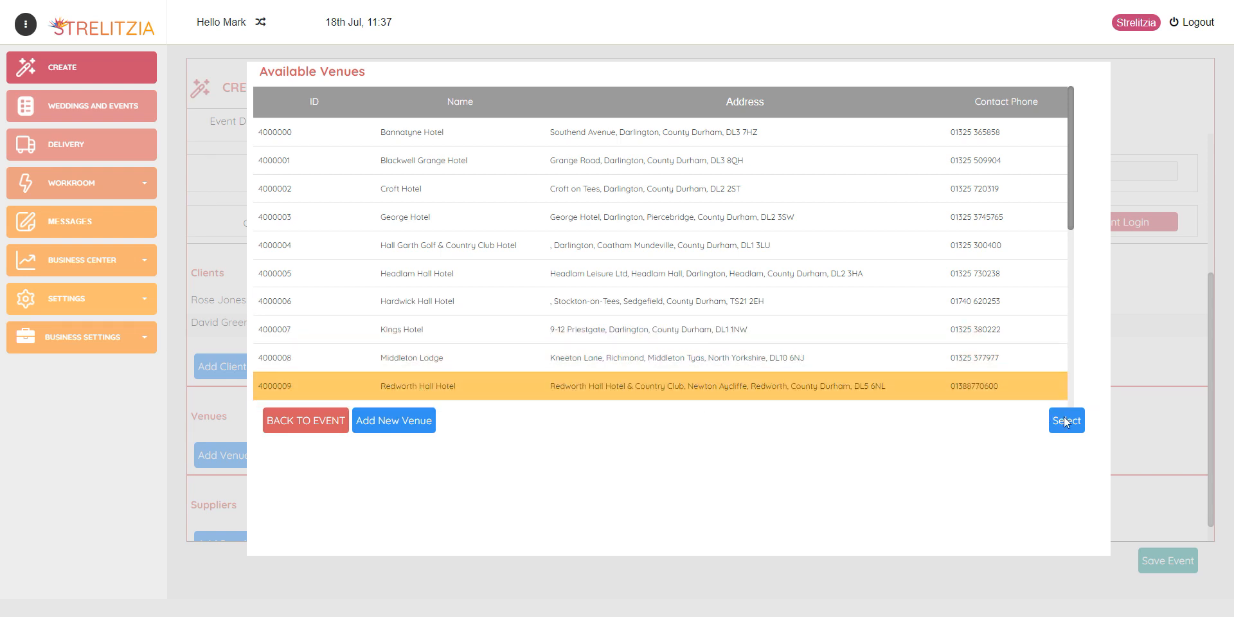
left_click(1063, 417)
scroll(543, 408, "down", 2)
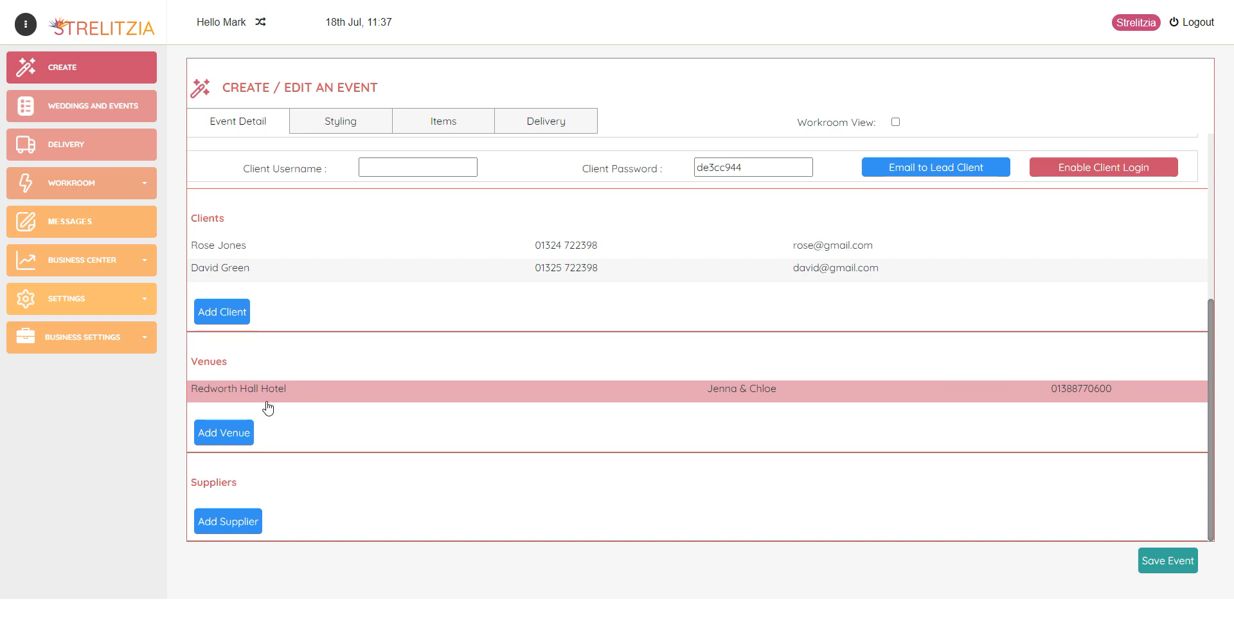
Add a supplier of type Photographer and enter its photography business name
left_click(233, 523)
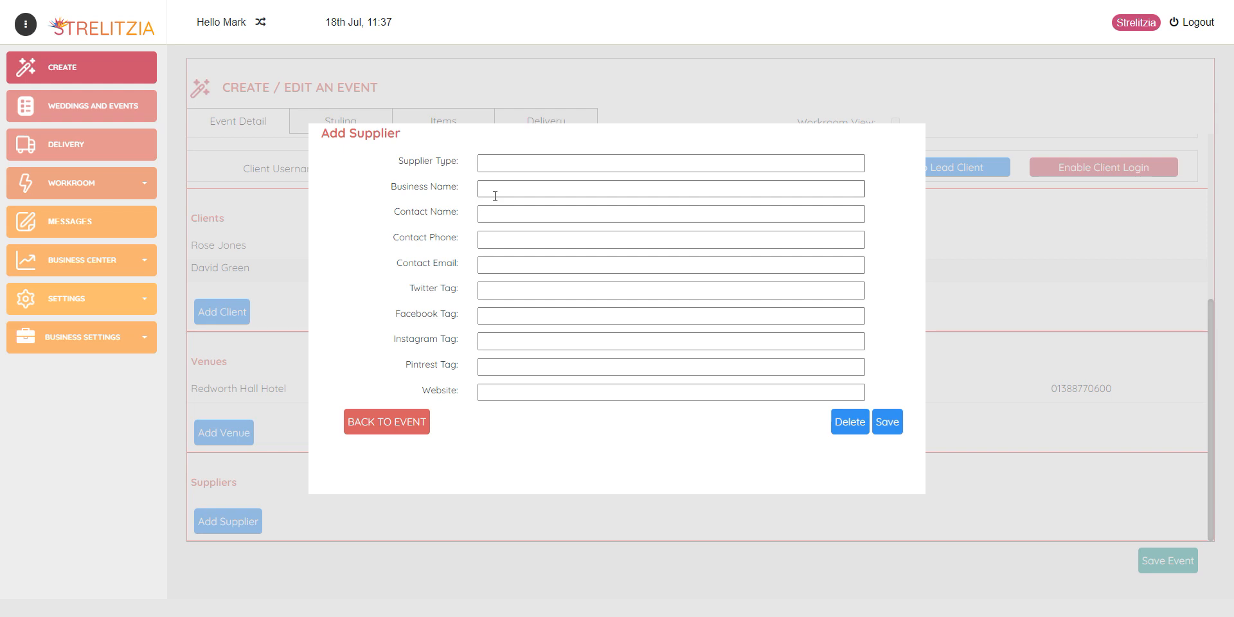
left_click(495, 163)
type("Phot")
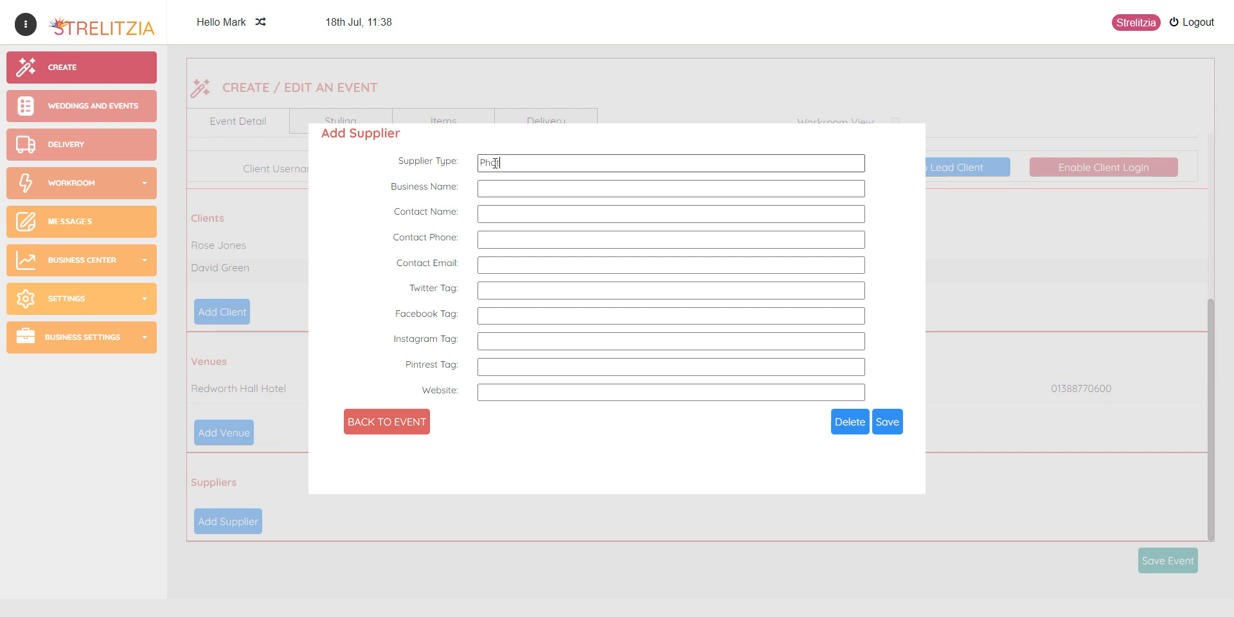
type("ographer")
left_click(522, 184)
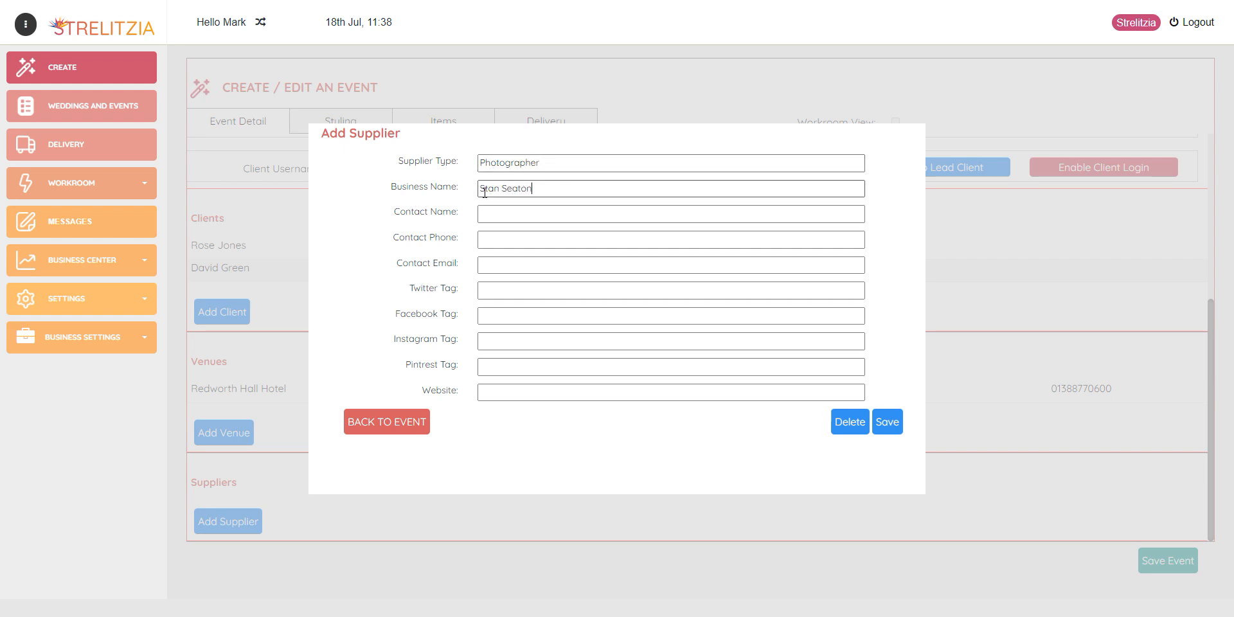
left_click(546, 189)
type("Photography")
Enter the photographer's contact name and e-mail, then save the supplier
left_click(501, 214)
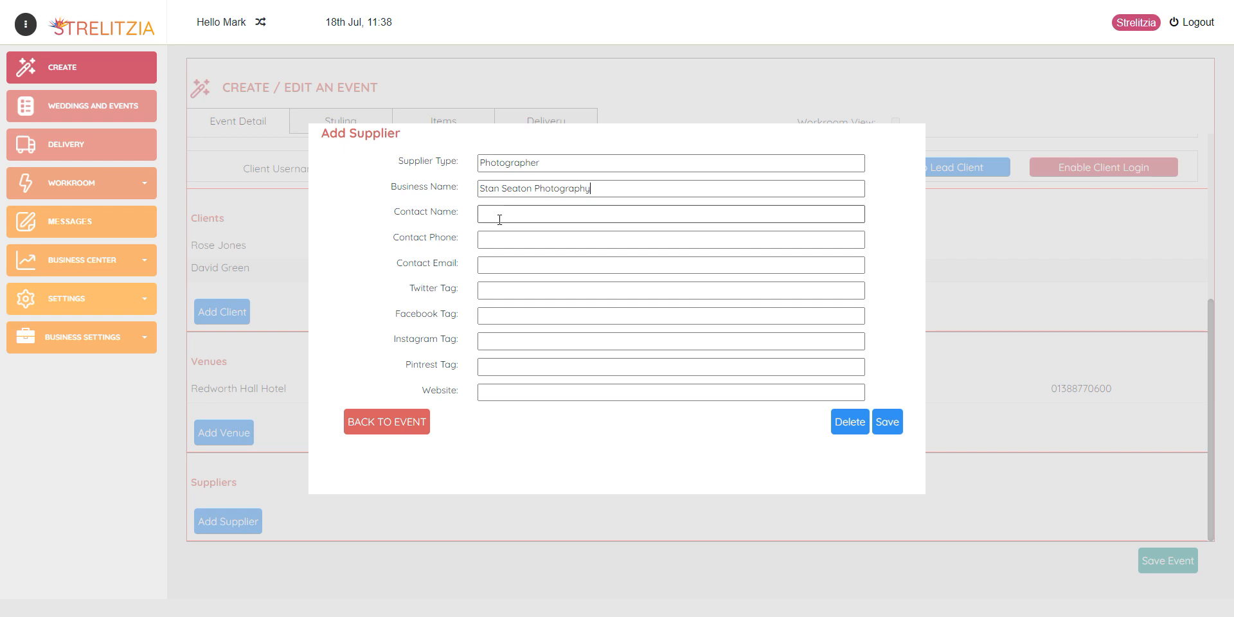
left_click(512, 234)
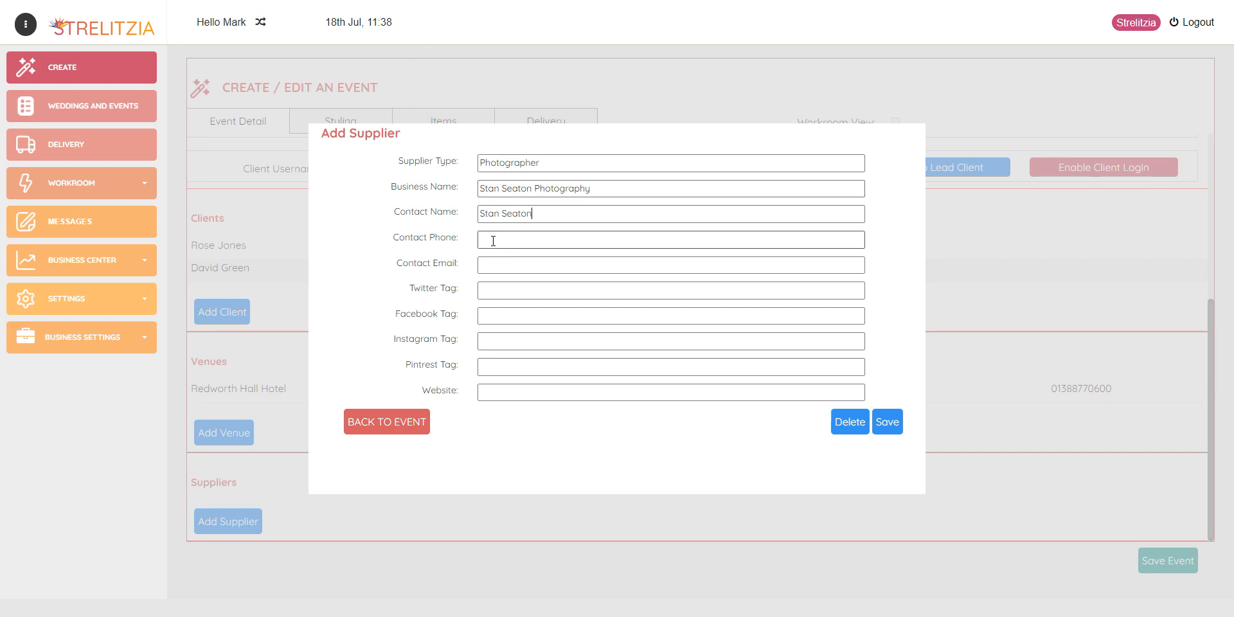
left_click(488, 263)
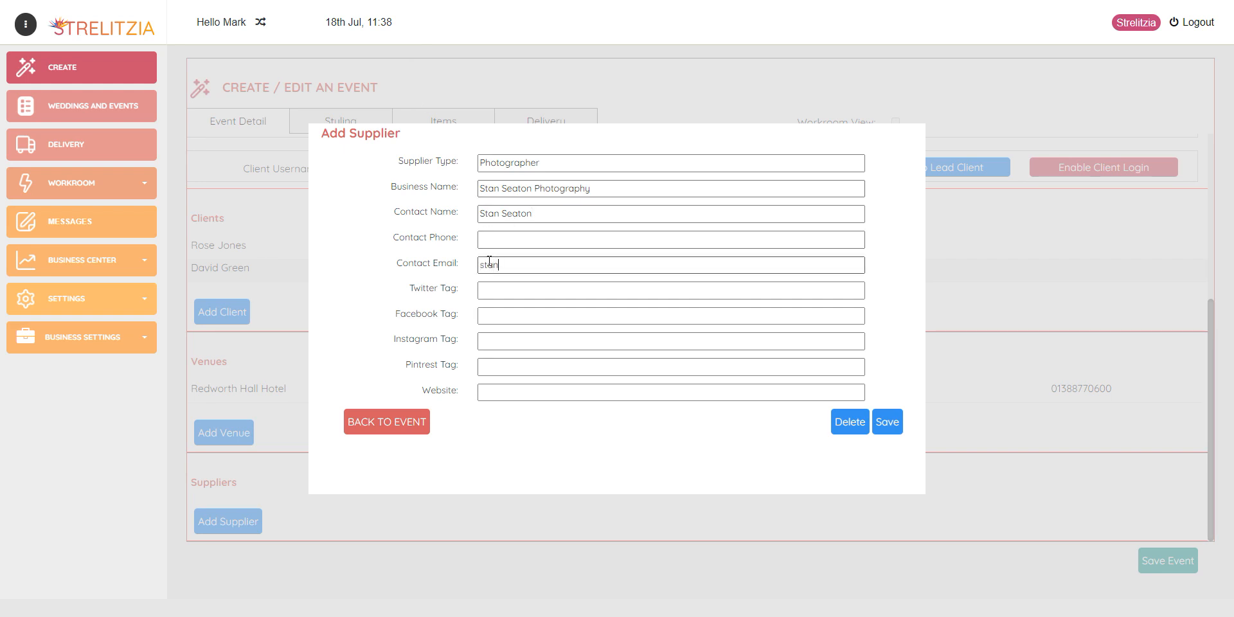
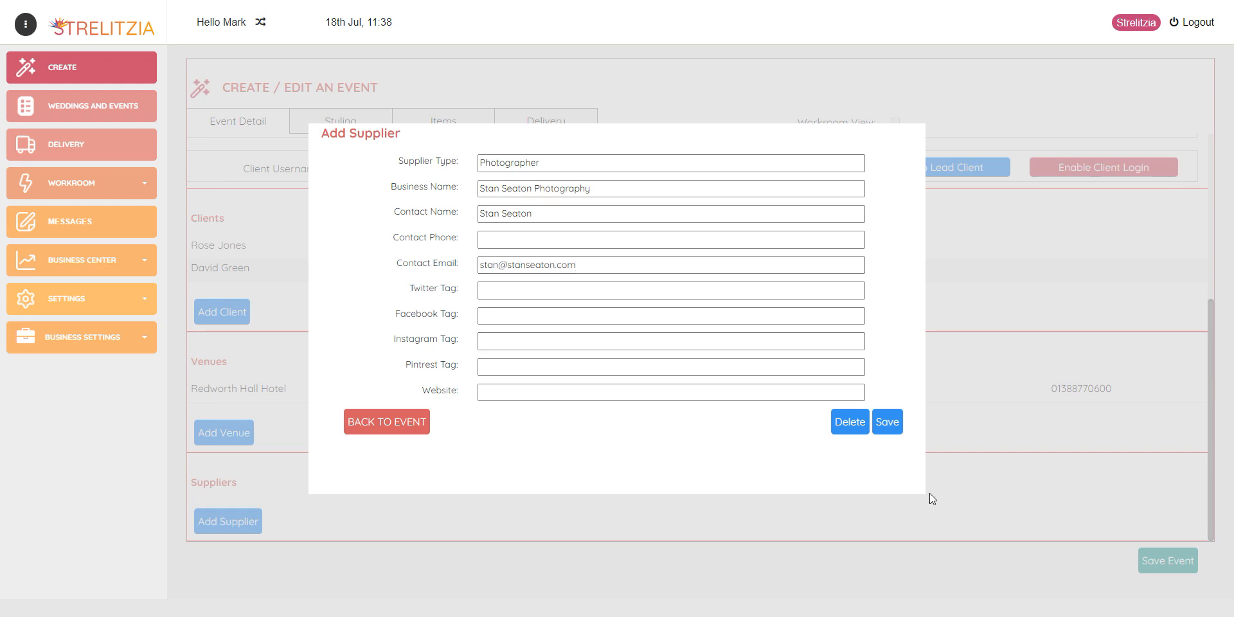
left_click(899, 425)
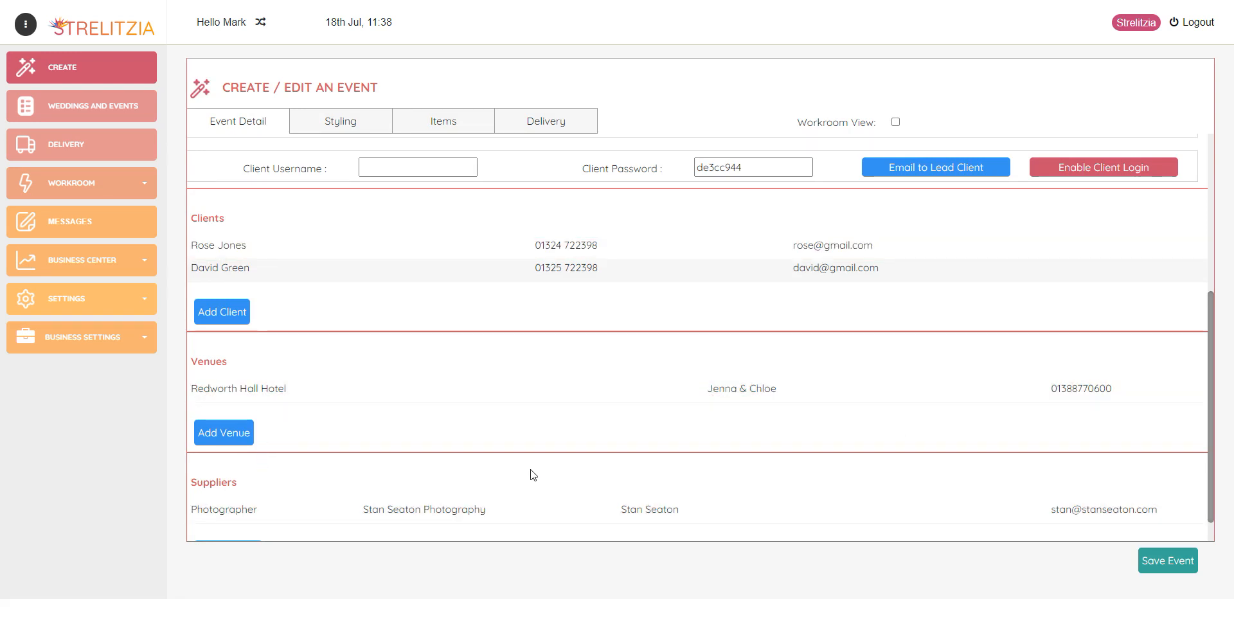
Save the event, then view it under the Proposals tab of Weddings and Events
scroll(542, 410, "up", 1)
scroll(541, 409, "up", 4)
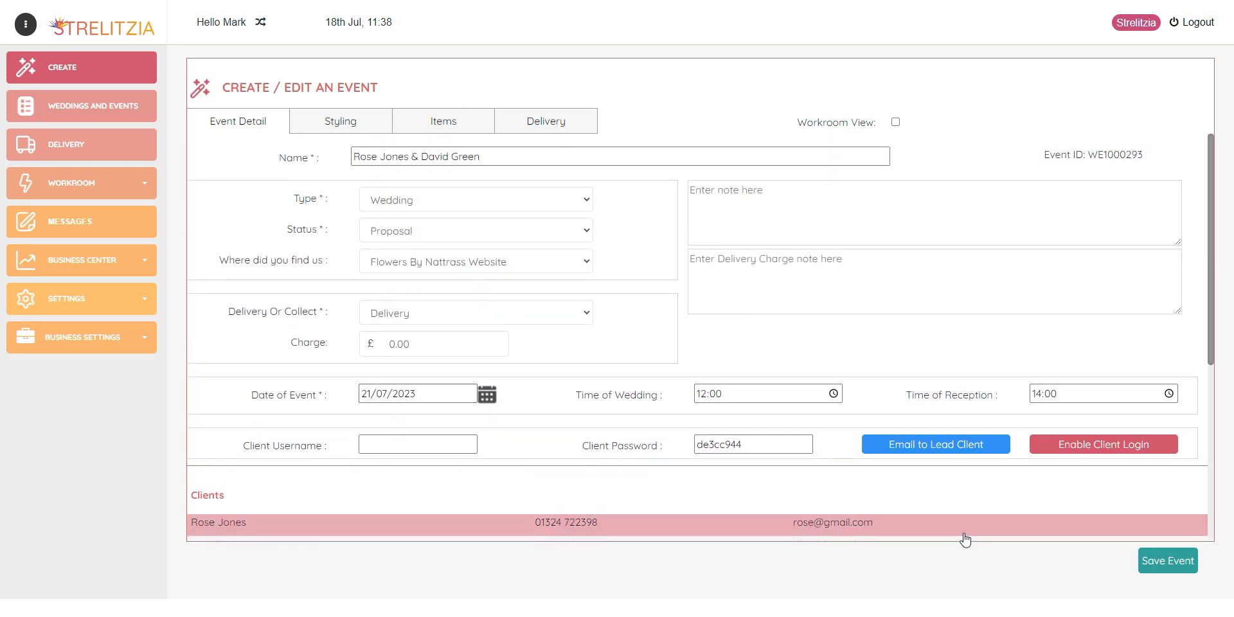
left_click(1170, 561)
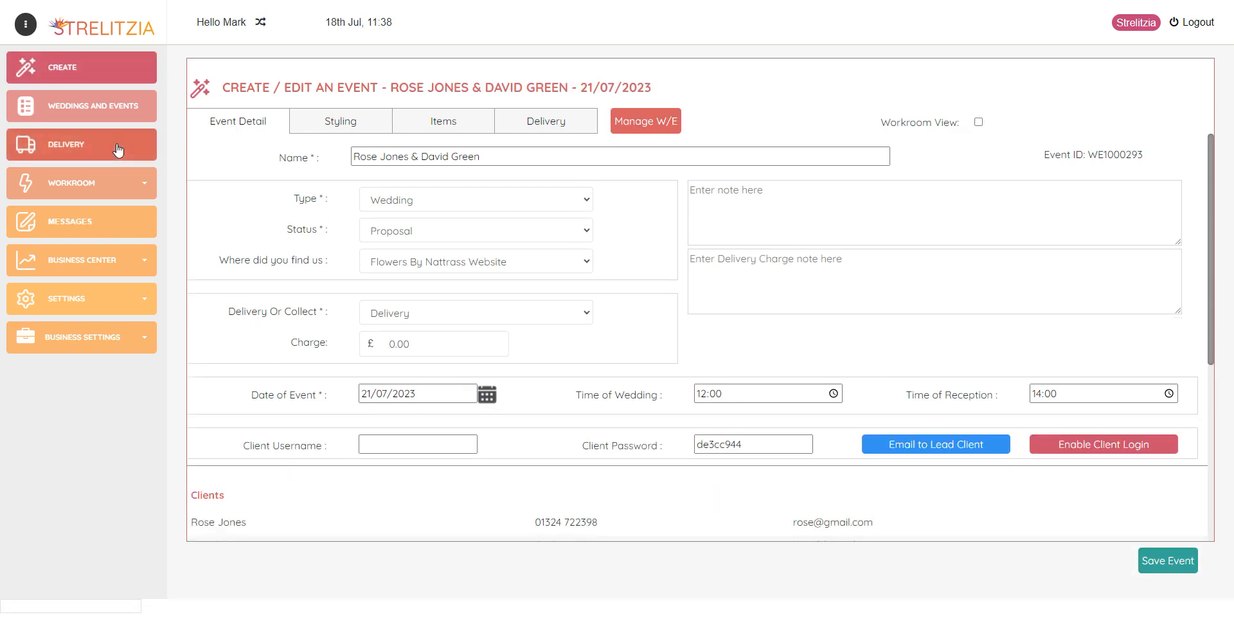
left_click(111, 118)
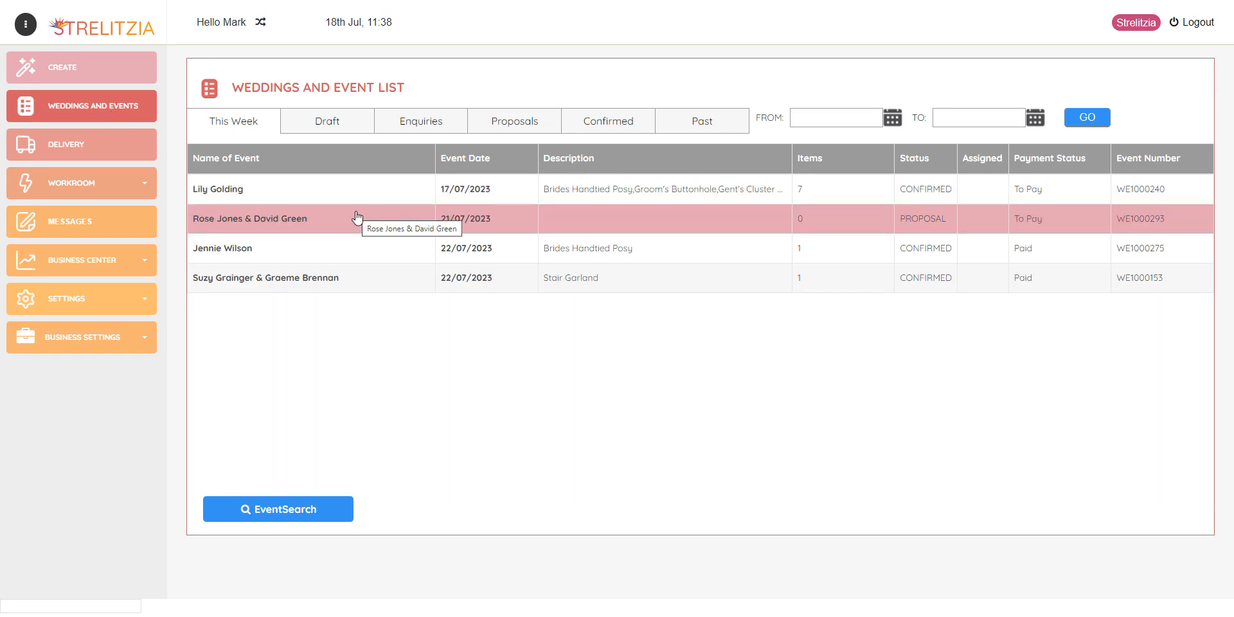
left_click(532, 124)
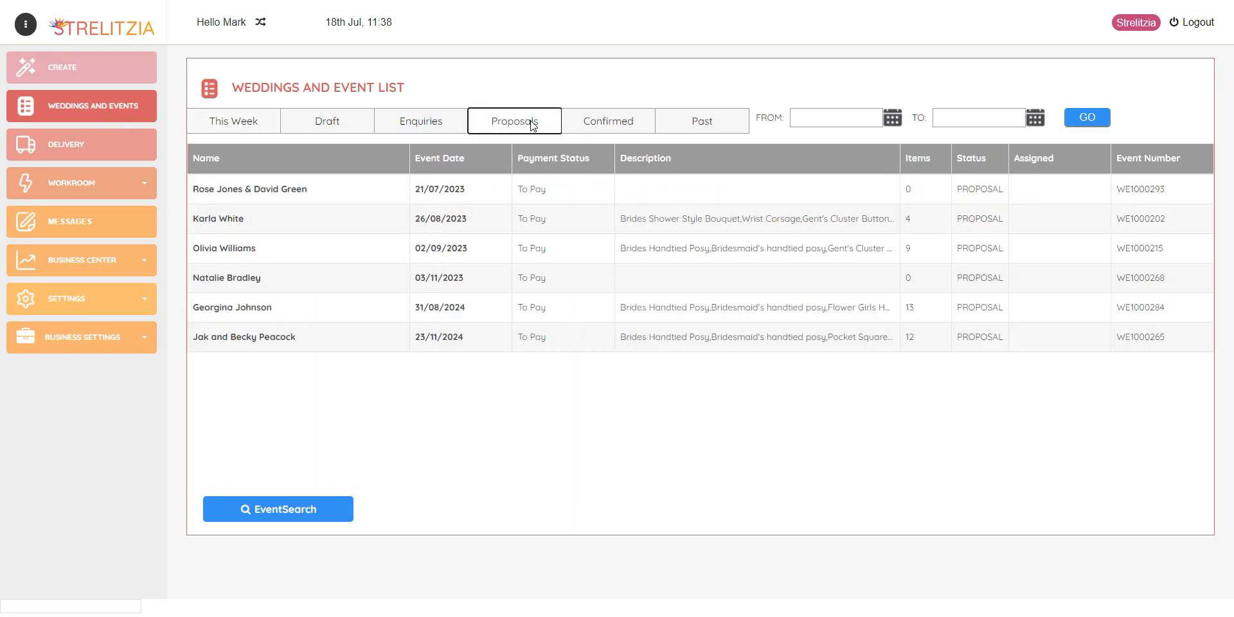